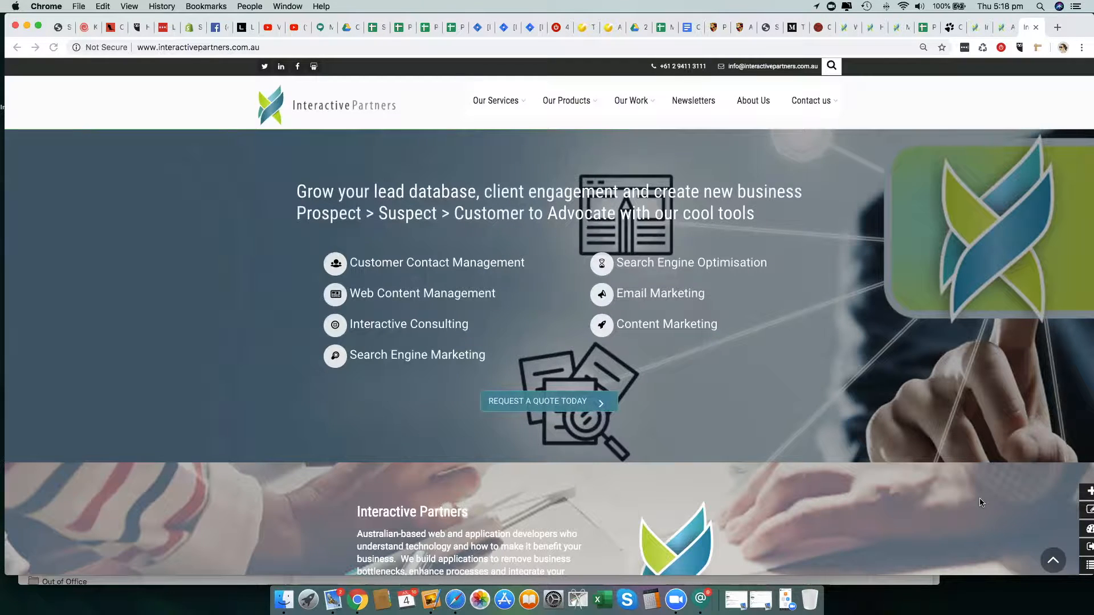
Step: Switch to the WebEd CMS admin, search the menu for "Forms", and start a new form in Form Management
left_click(1003, 26)
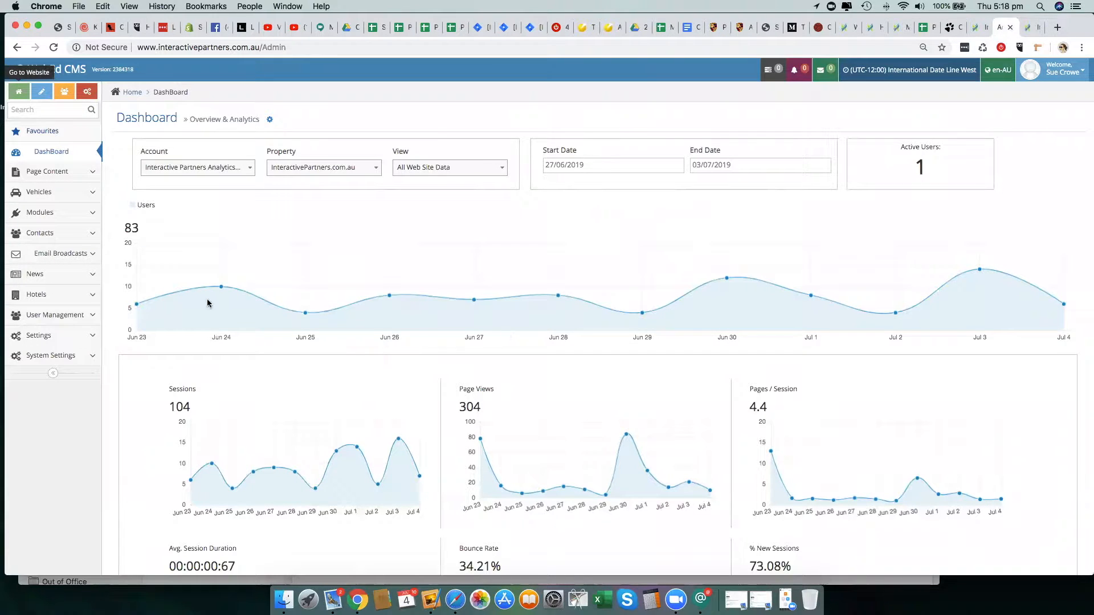
left_click(30, 110)
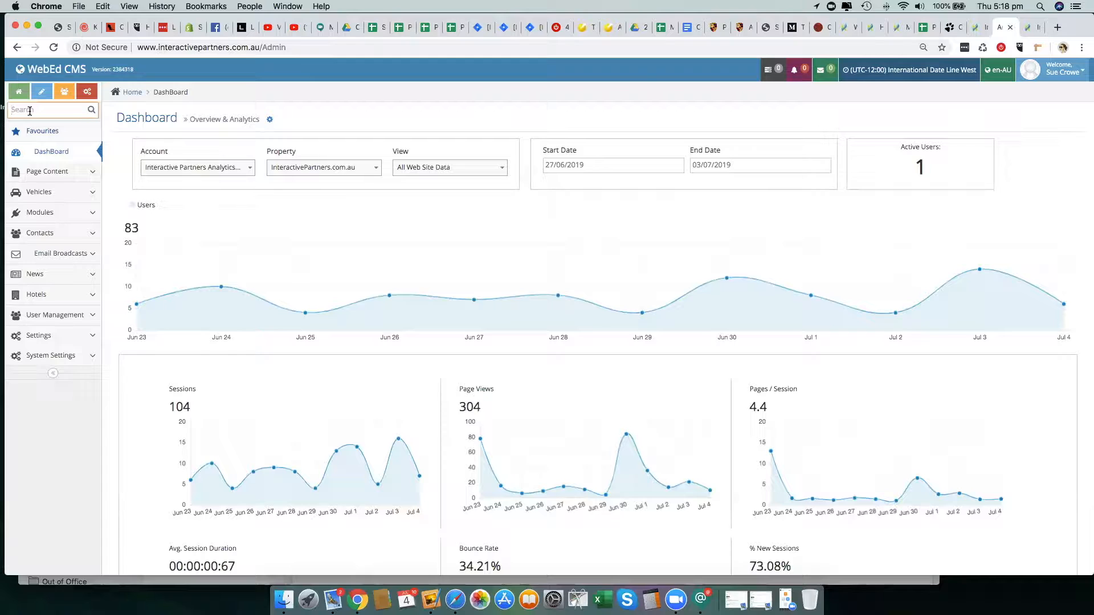
type("Forms")
left_click(36, 132)
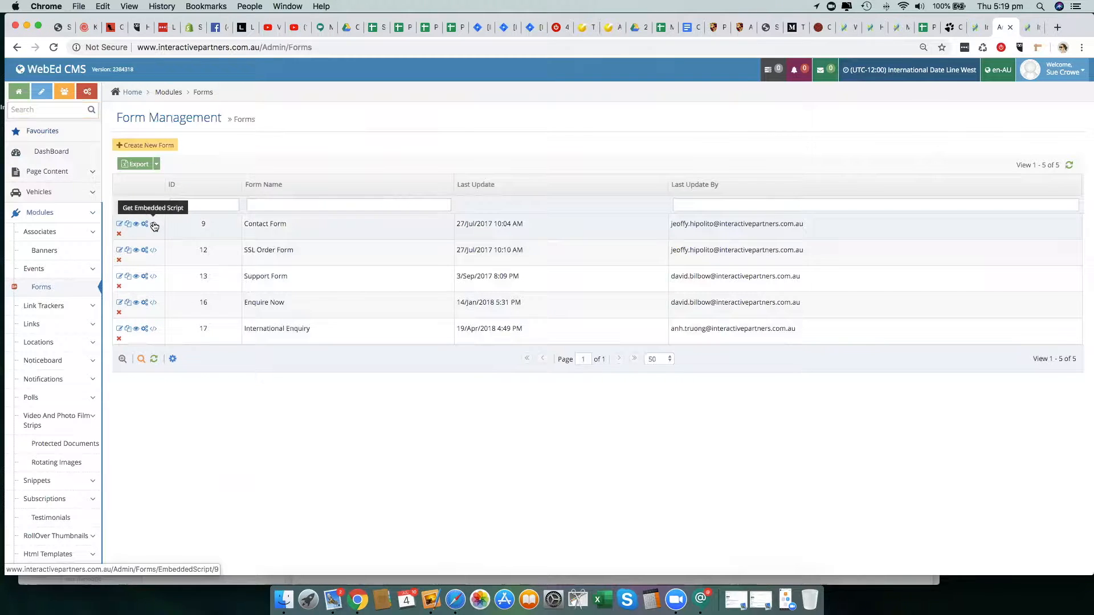
left_click(146, 146)
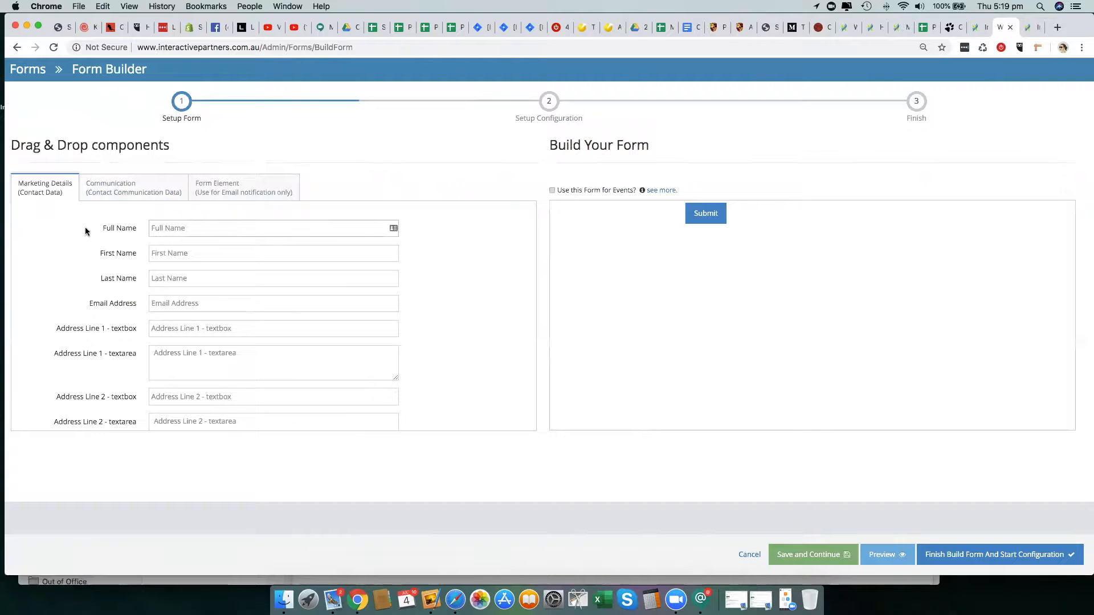
Step: Add the First Name, Last Name and Email Address contact components to the new form
scroll(59, 310, "down", 1)
left_click_drag(801, 219, 788, 222)
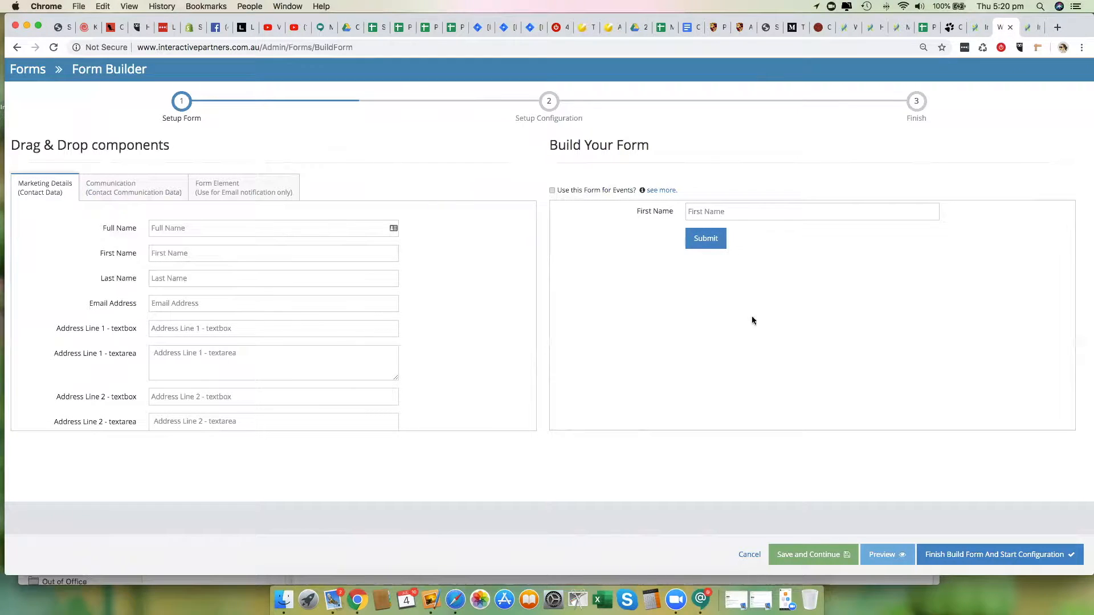
left_click_drag(257, 286, 757, 268)
left_click_drag(260, 303, 839, 294)
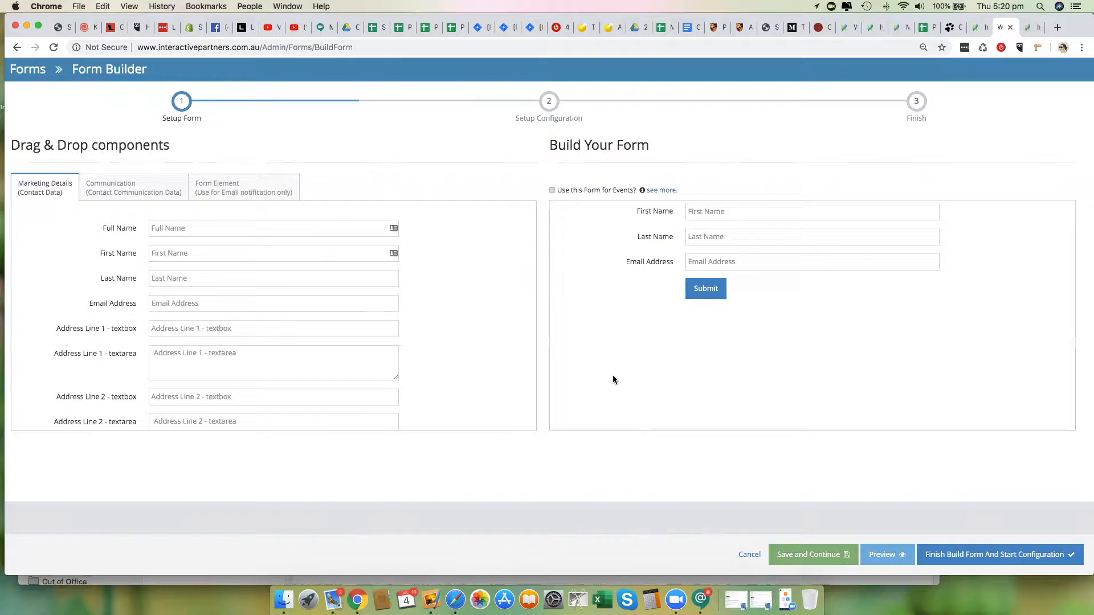
Step: Make the form's First Name and Last Name fields required and save their settings
left_click(659, 211)
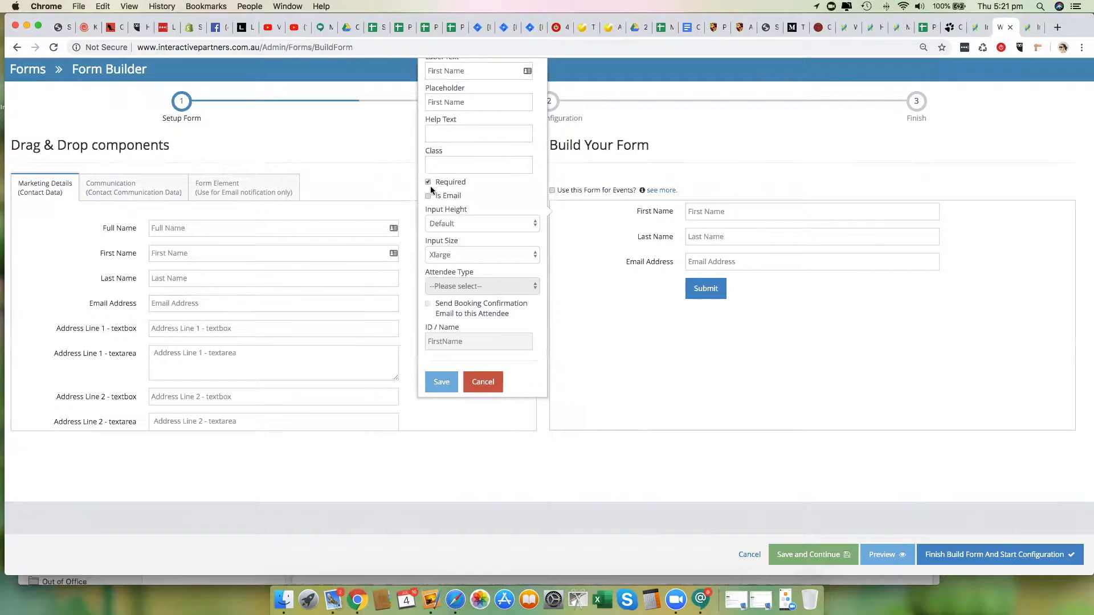
left_click(441, 383)
left_click(650, 237)
left_click(427, 234)
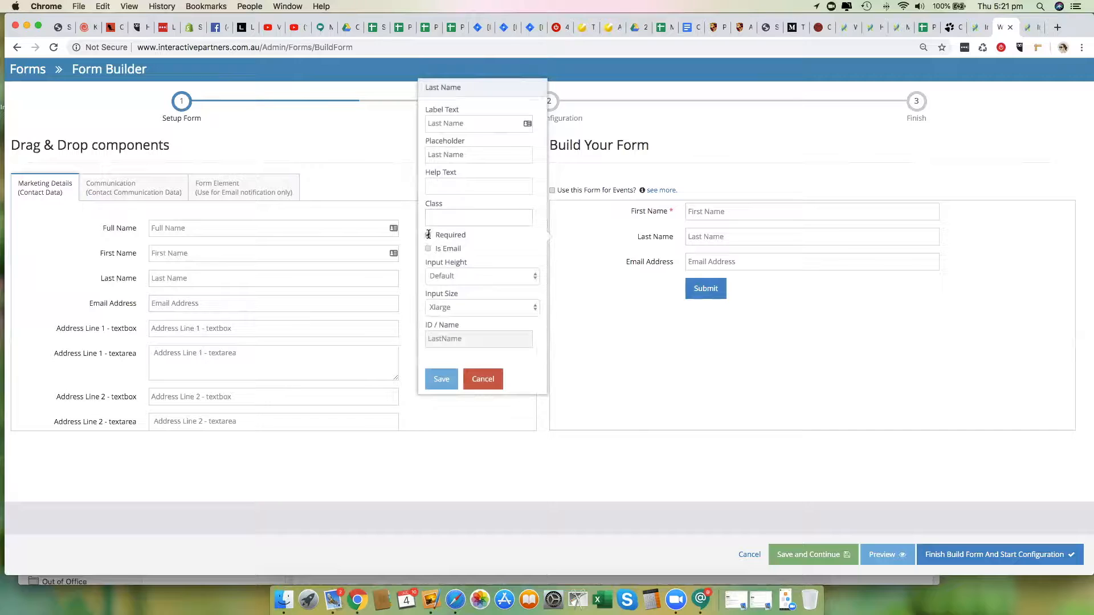
left_click(446, 384)
Step: Set the form's Email Address field to Required and Is Email, and save its settings
left_click(658, 263)
left_click(428, 274)
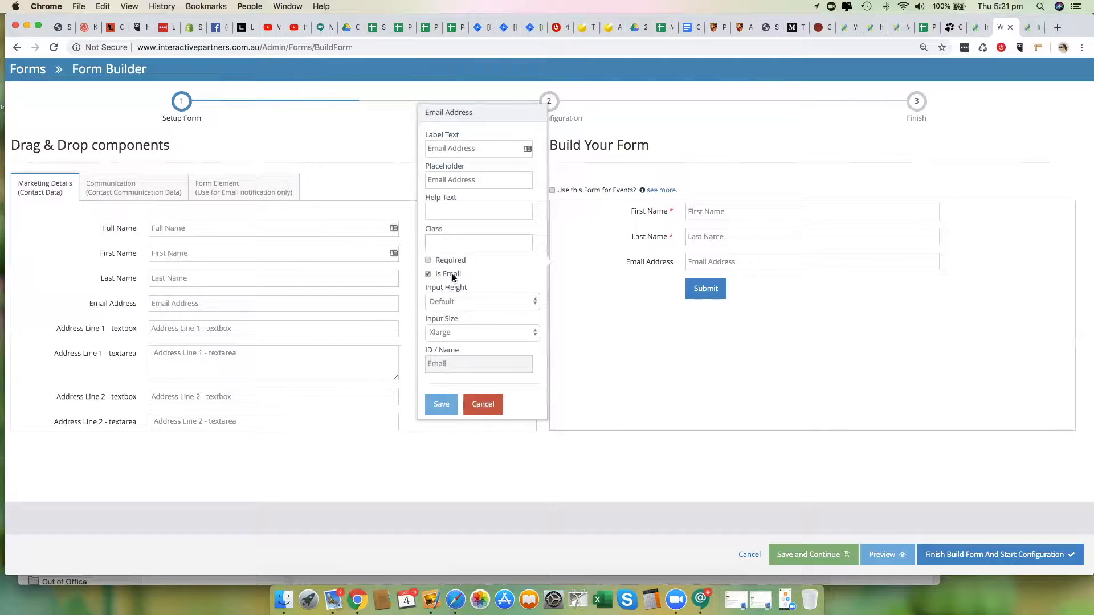
left_click(428, 260)
left_click(436, 149)
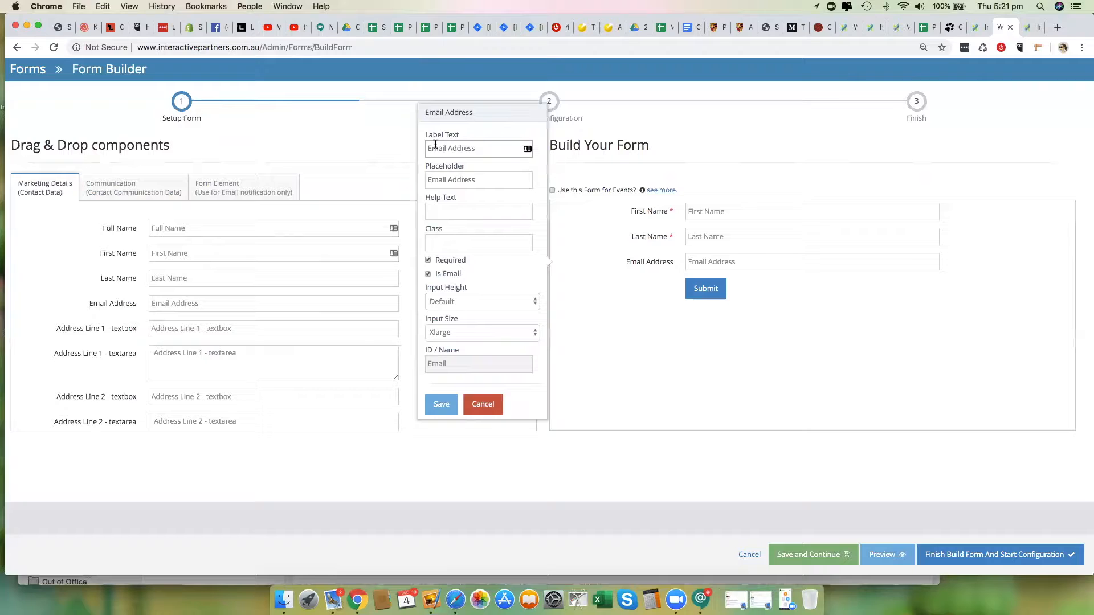
left_click(441, 404)
Step: Add the hidden Campaign Code control from the communication components below the Email Address field
scroll(137, 350, "down", 3)
scroll(125, 359, "down", 3)
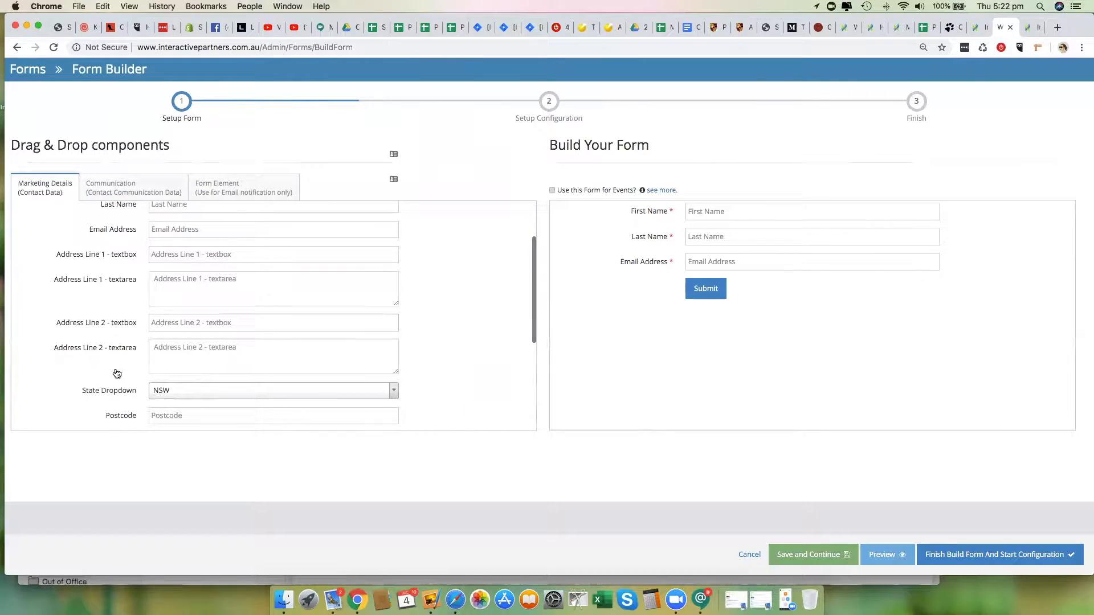
scroll(113, 365, "up", 6)
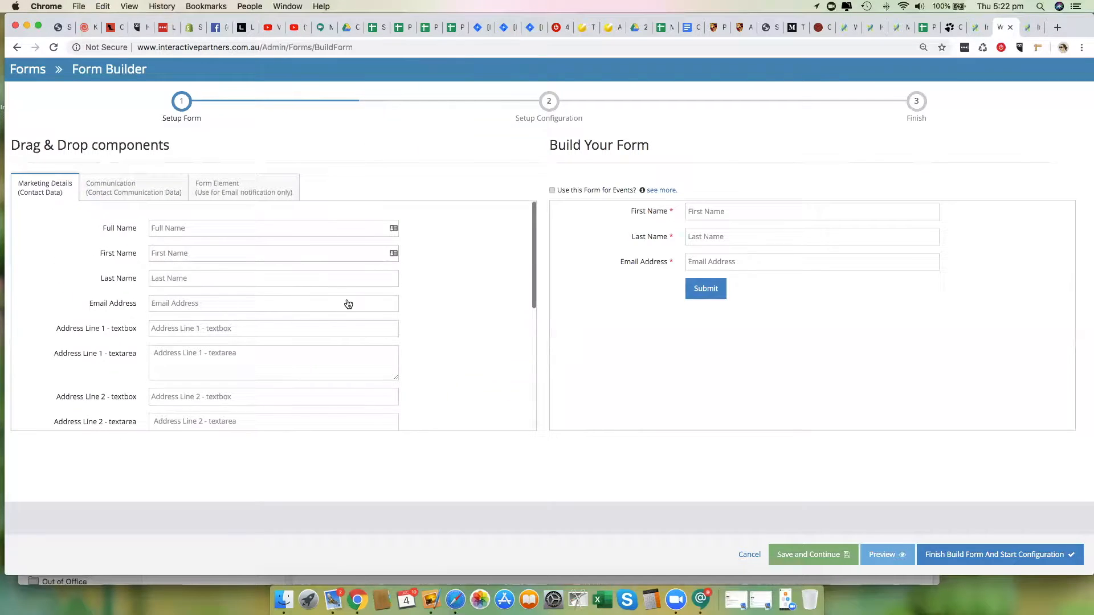
scroll(128, 314, "down", 5)
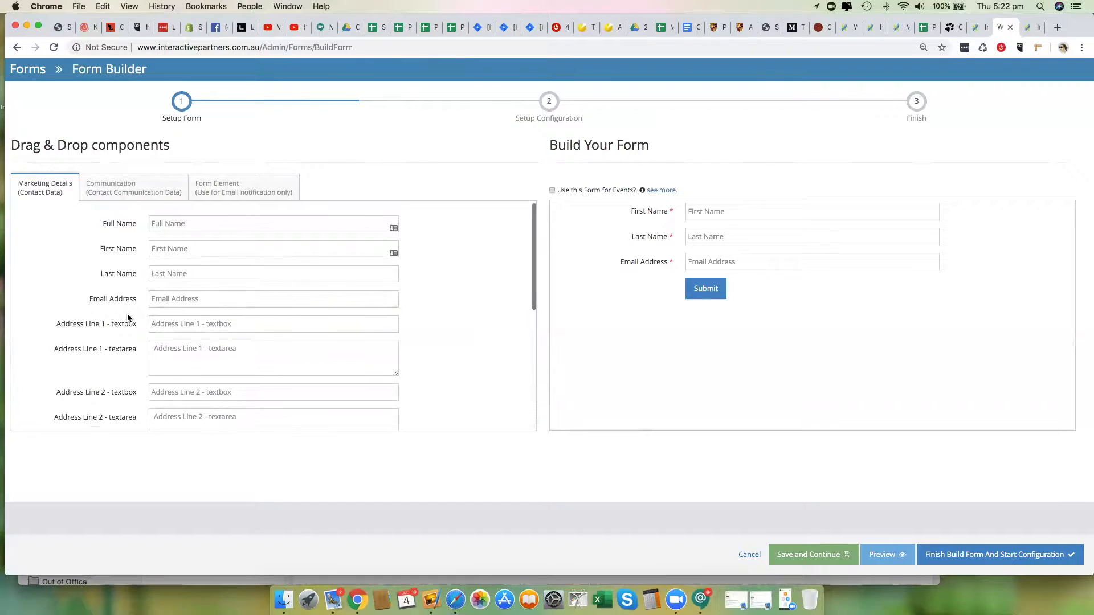
scroll(128, 319, "up", 5)
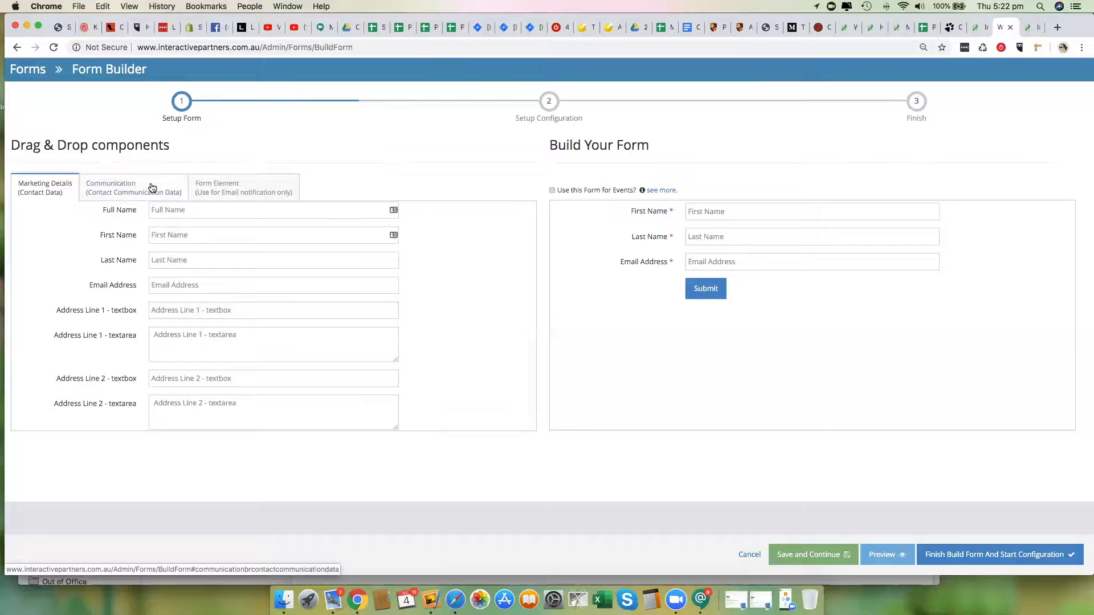
left_click(151, 186)
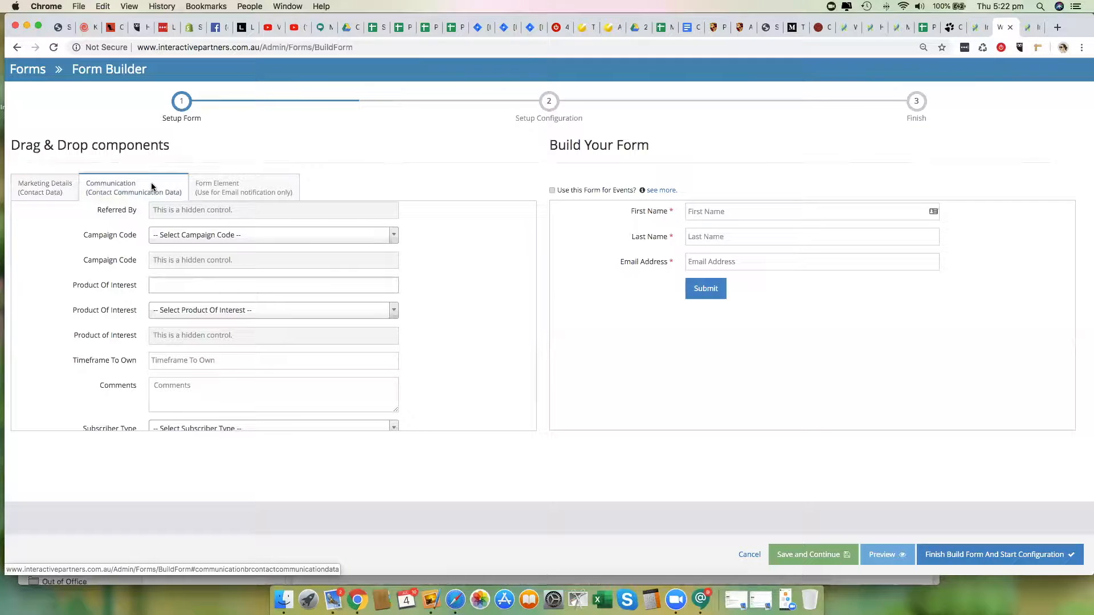
scroll(454, 306, "up", 2)
scroll(454, 307, "down", 2)
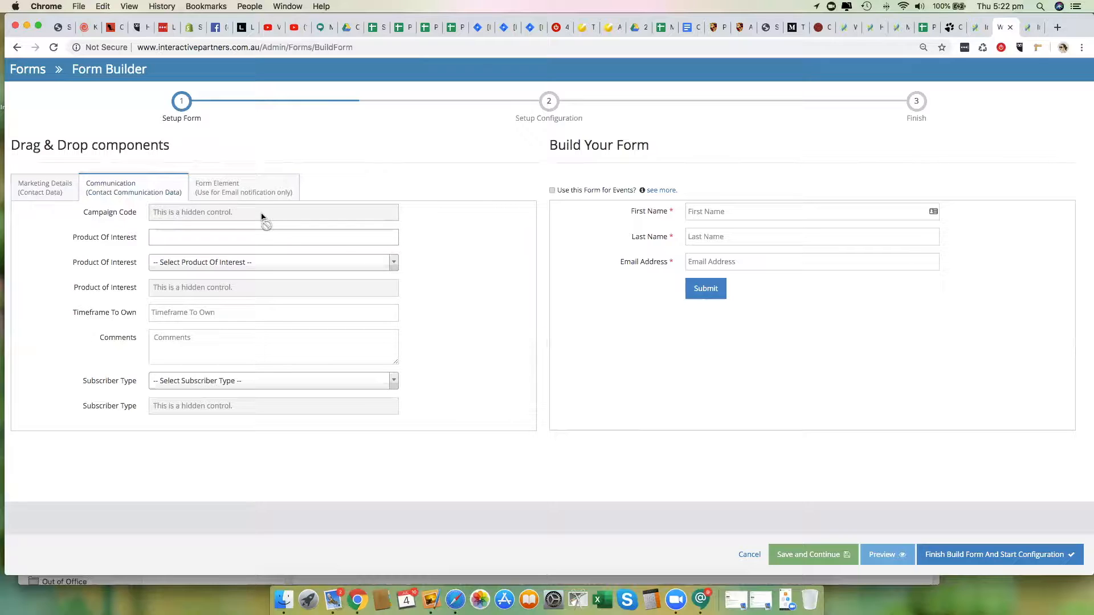
left_click_drag(262, 216, 837, 316)
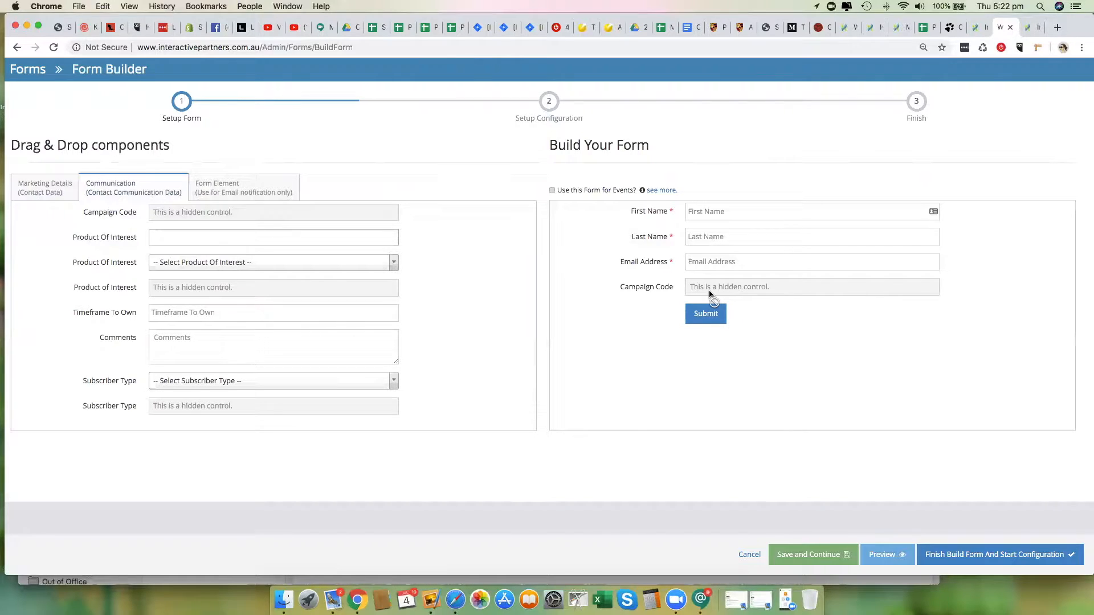
Step: Set the hidden Campaign Code control's value to "Sue Campaign Test" and save it
left_click(641, 286)
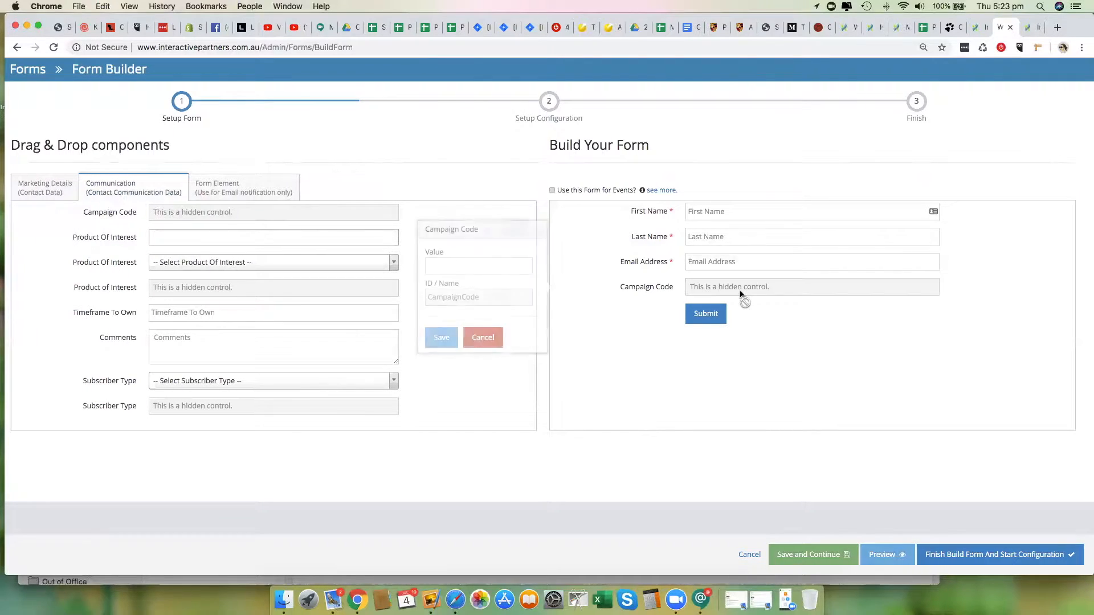
left_click(439, 261)
type("Sue Campaign Test")
left_click(445, 342)
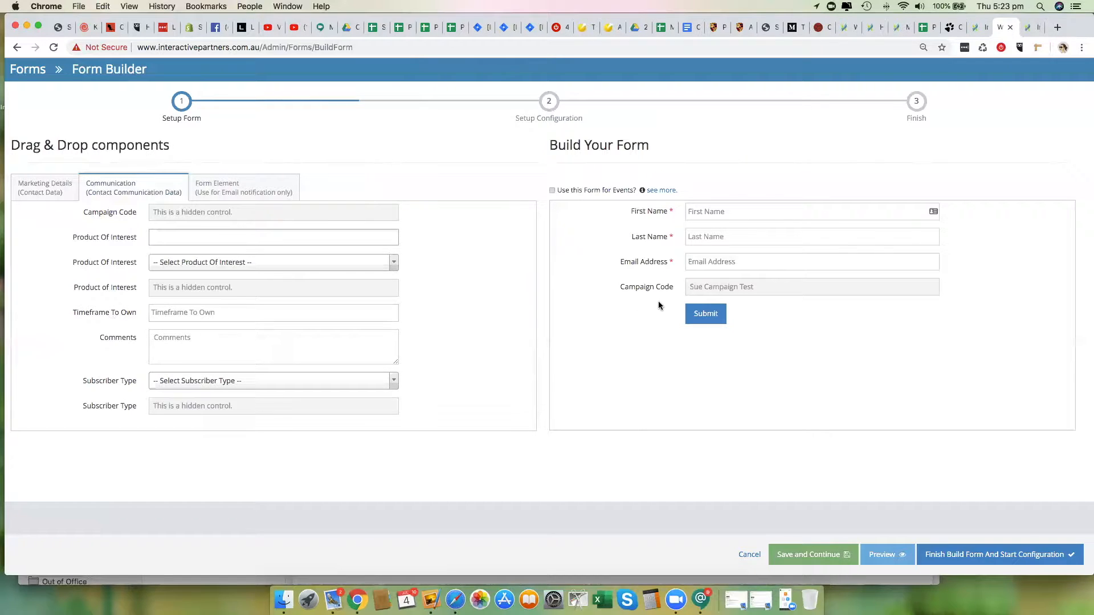
Step: Check the options of the Product Of Interest dropdown and review the available general form elements
left_click(395, 262)
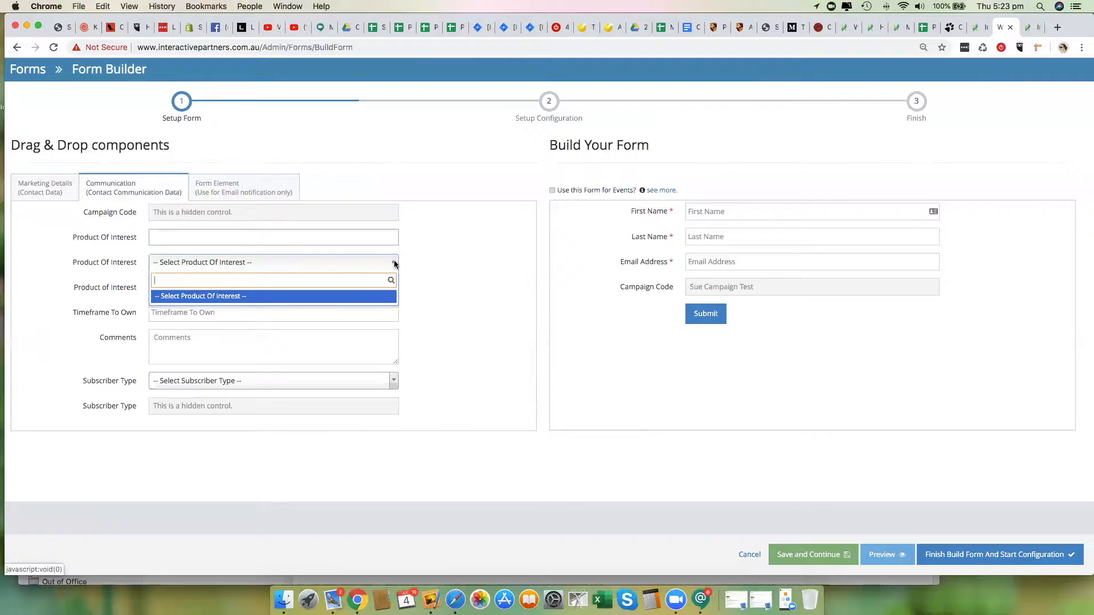
left_click(185, 296)
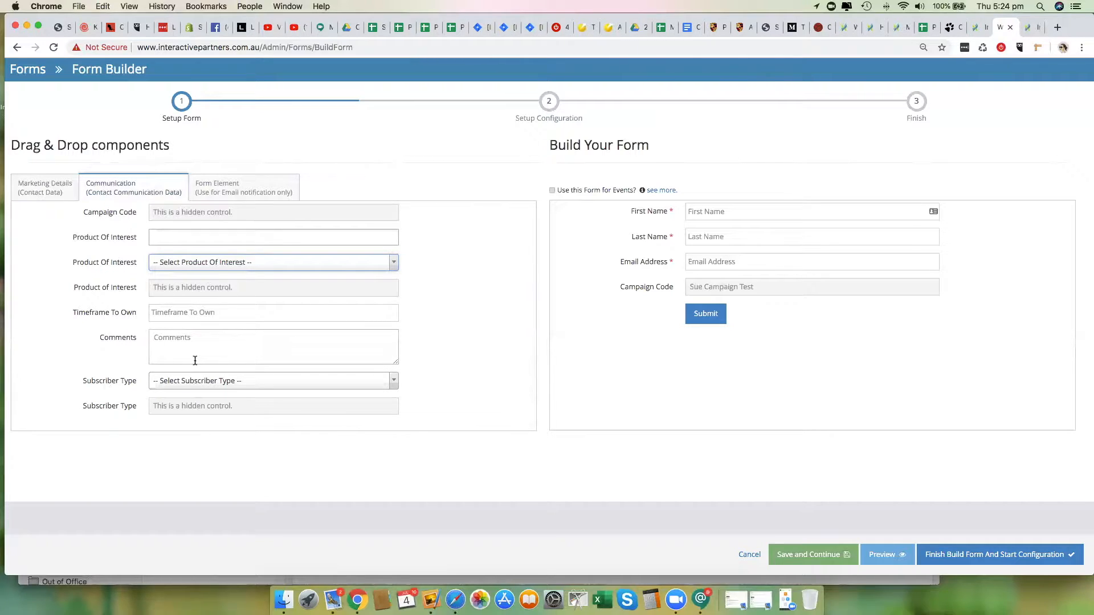
left_click(249, 188)
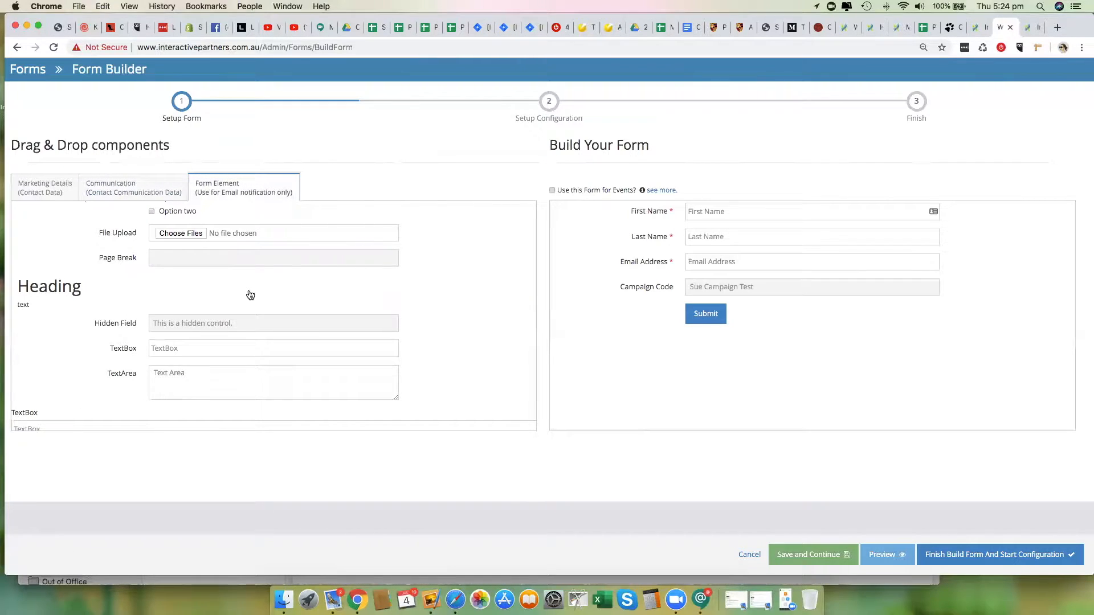
scroll(251, 294, "up", 2)
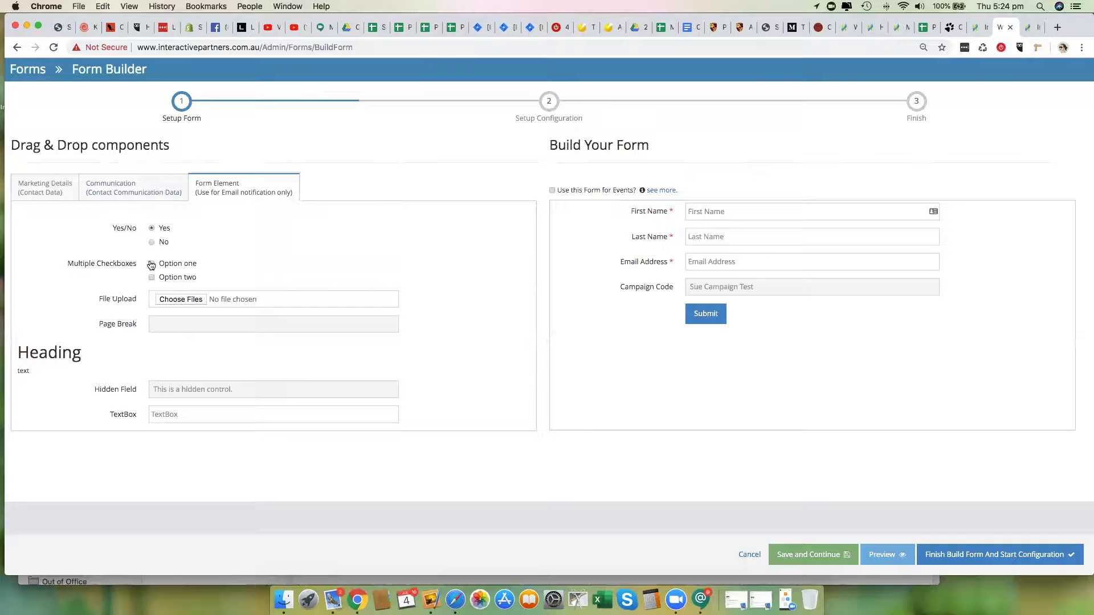
scroll(324, 354, "down", 2)
scroll(323, 354, "down", 2)
scroll(249, 293, "up", 2)
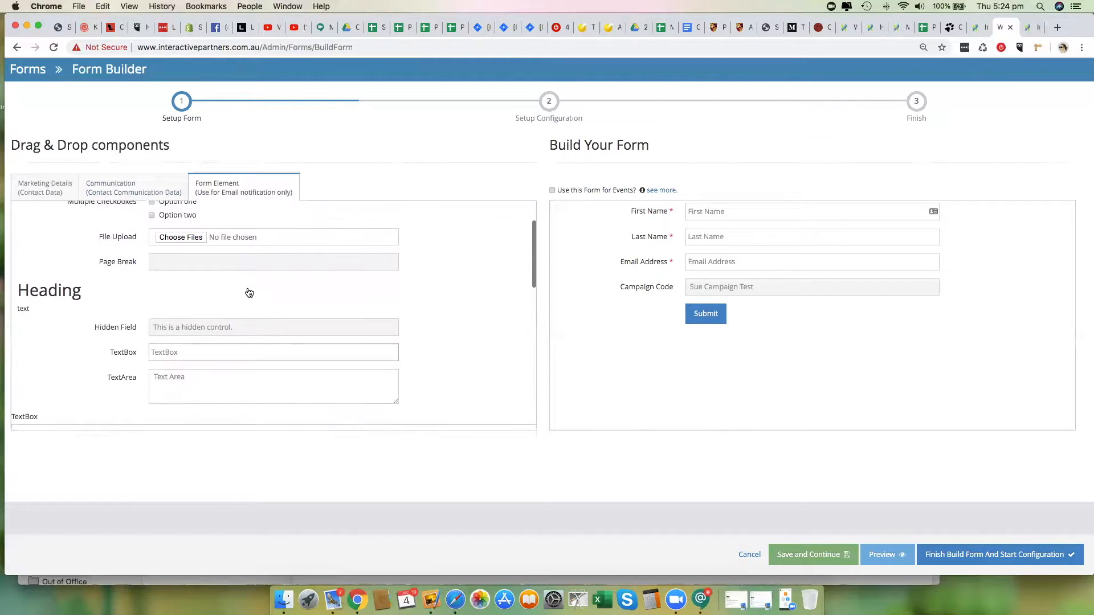
Step: Add the reCaptcha element to the form between the Campaign Code control and the Submit button
left_click_drag(219, 275, 797, 334)
scroll(257, 332, "down", 5)
scroll(258, 329, "down", 5)
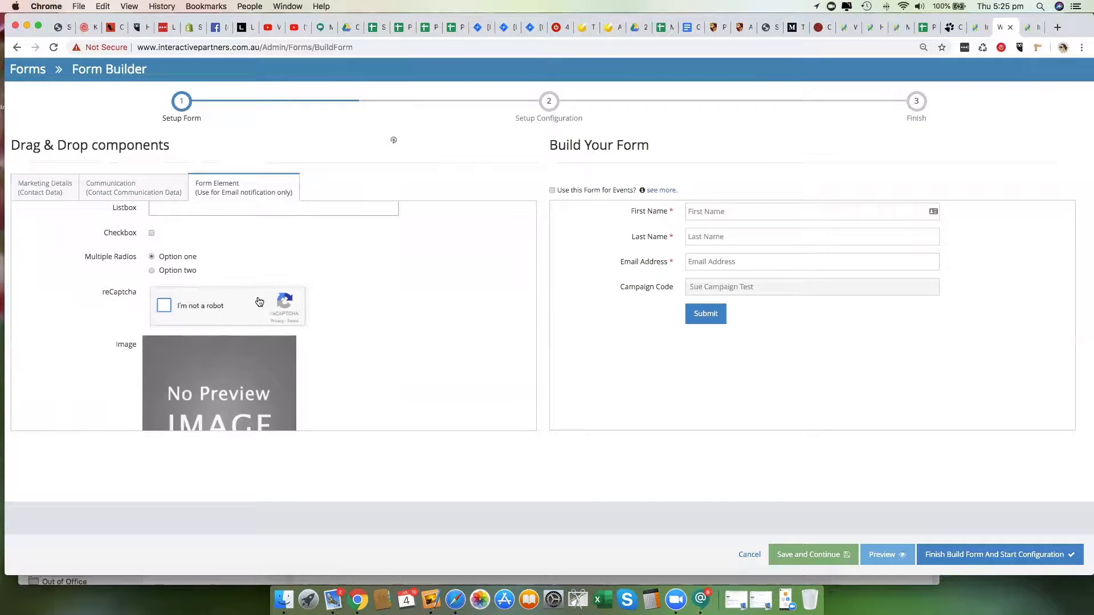
left_click_drag(226, 299, 825, 333)
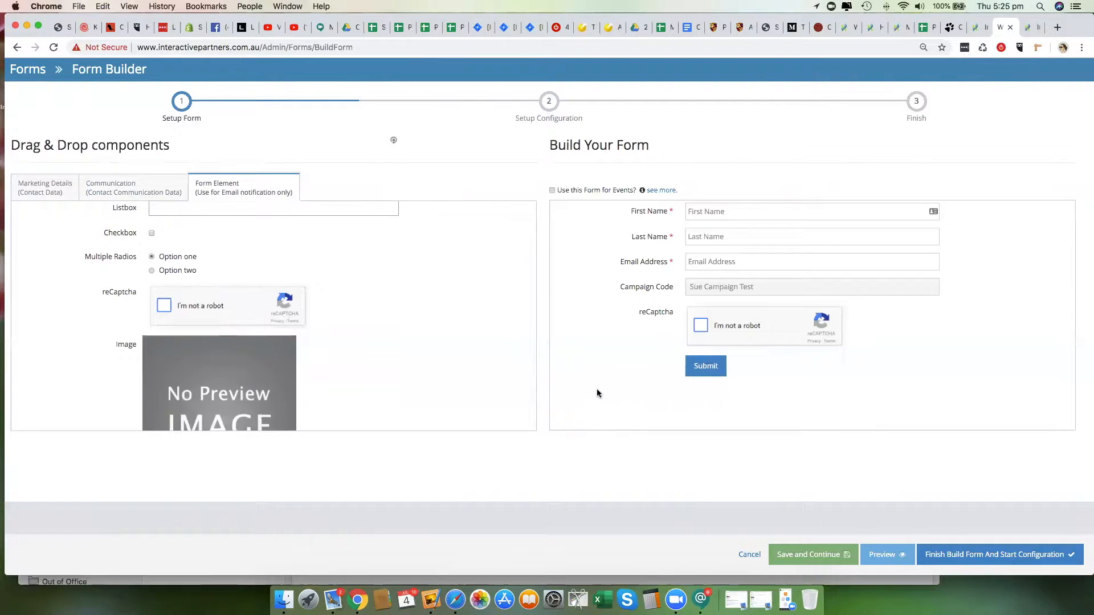
Step: Preview the built form to check its fields, and close the preview
scroll(250, 353, "down", 3)
scroll(250, 354, "up", 10)
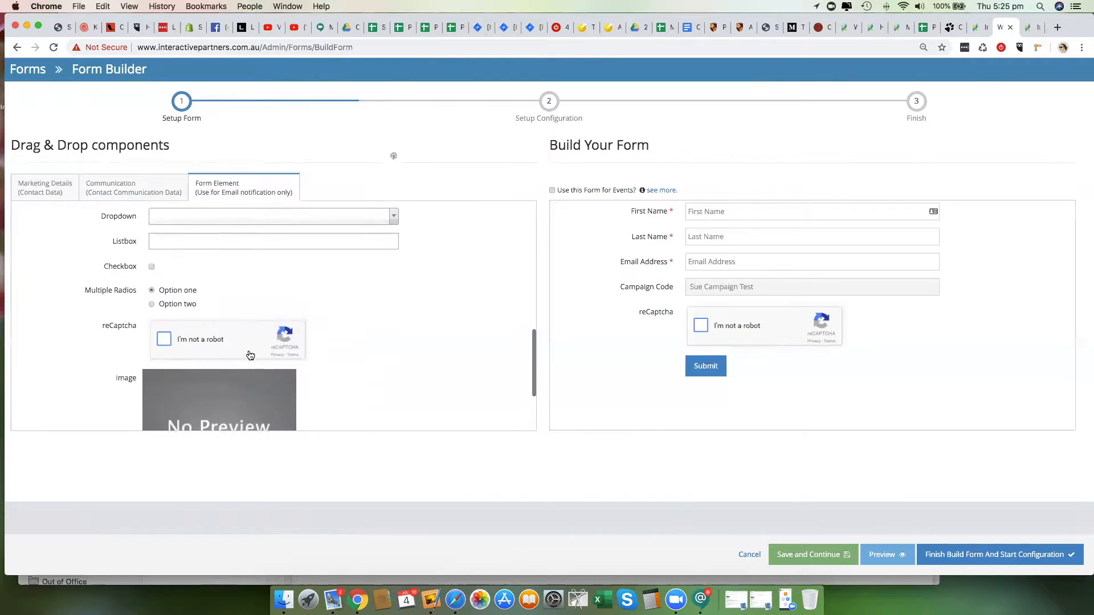
scroll(250, 354, "up", 5)
left_click(883, 554)
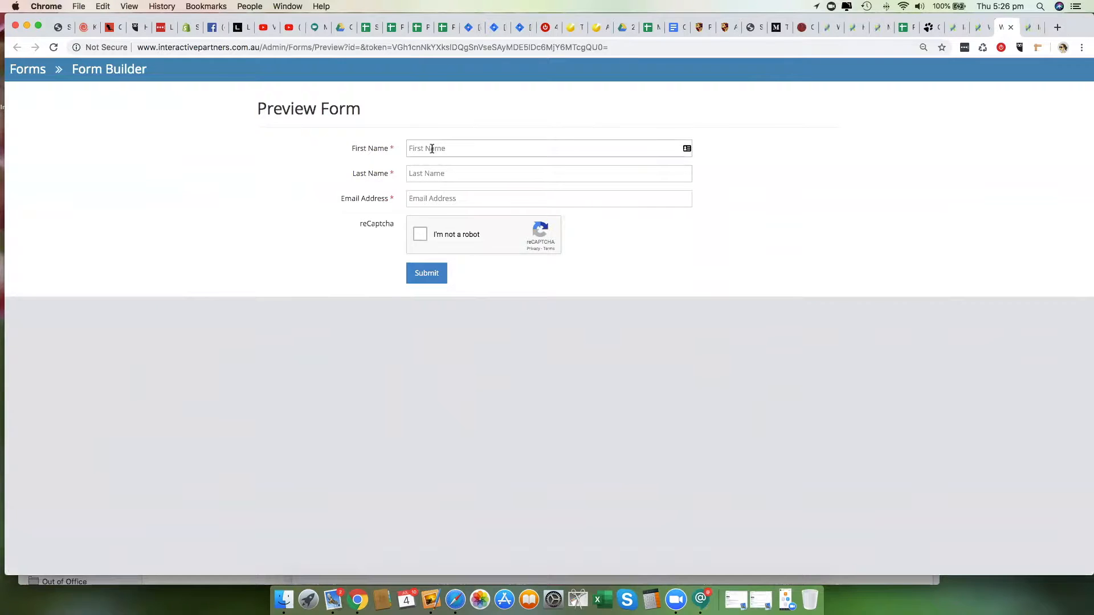
key("super+w")
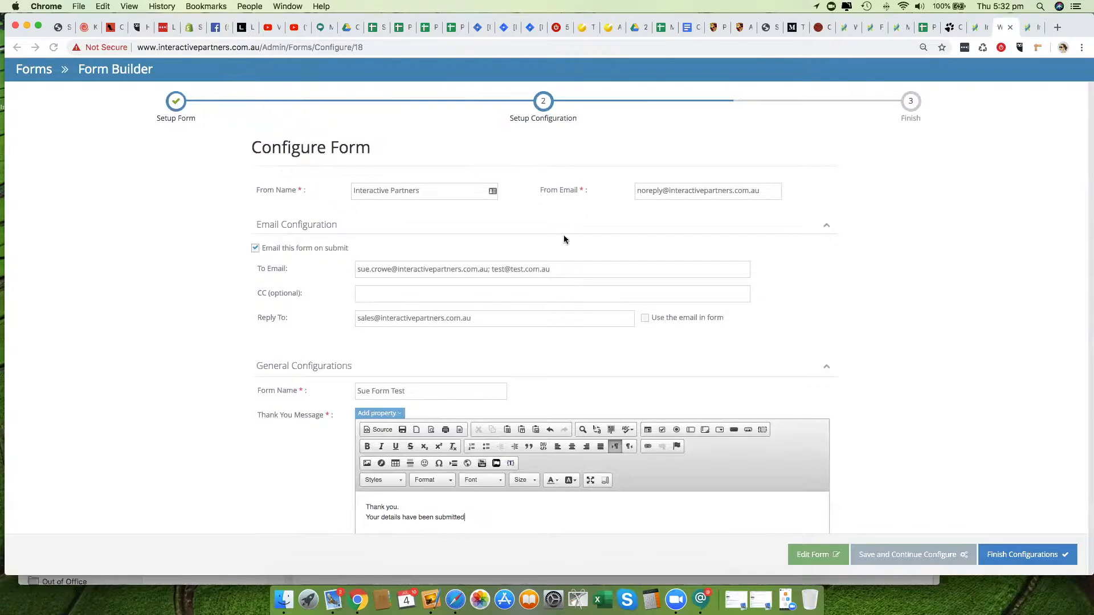
Step: Keep the form set to be emailed on submit and use the email in form as the reply-to address
scroll(586, 200, "down", 1)
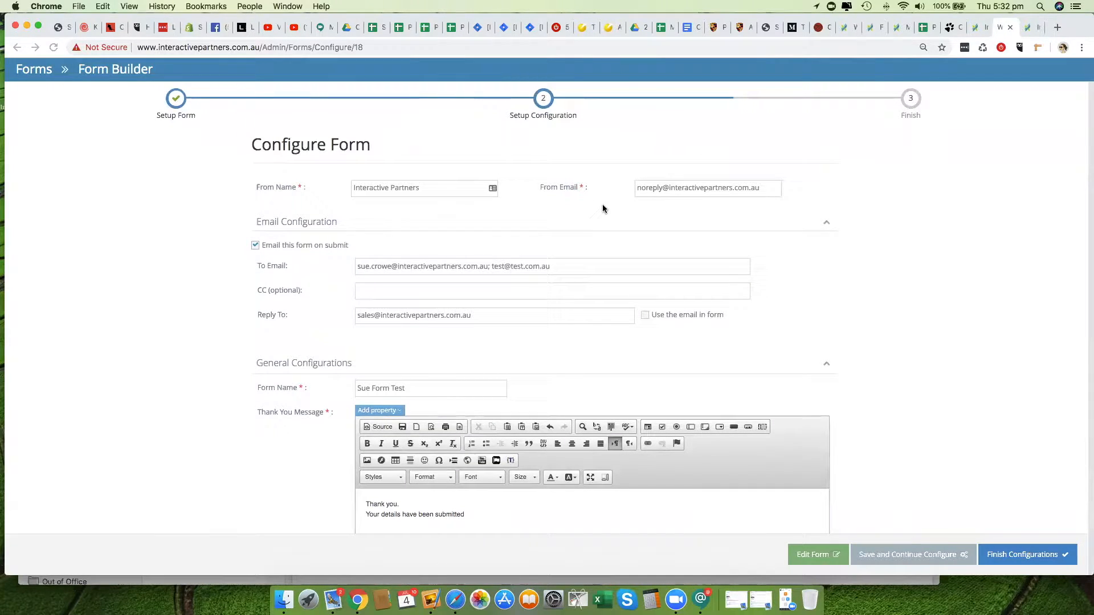
left_click(255, 245)
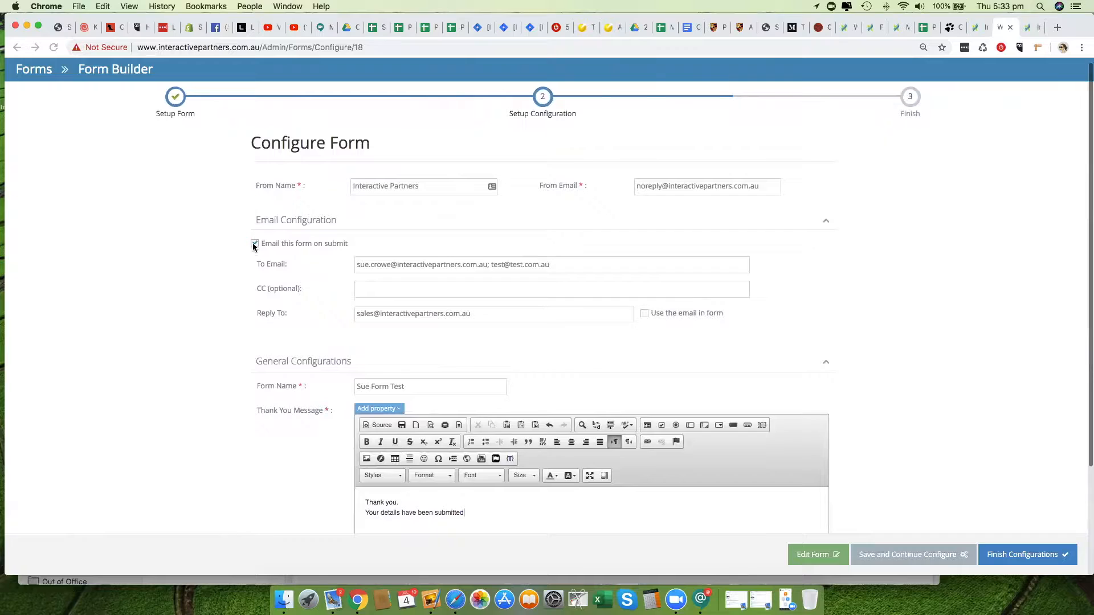
left_click(255, 245)
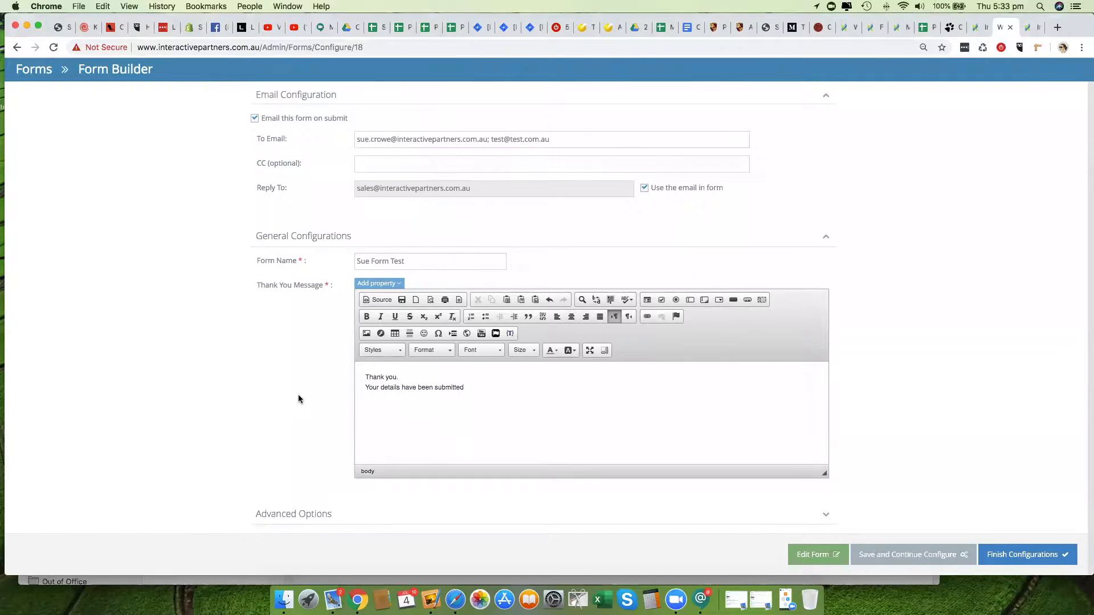
Step: Review the thank-you message and expand the form's Advanced Options
scroll(299, 396, "down", 1)
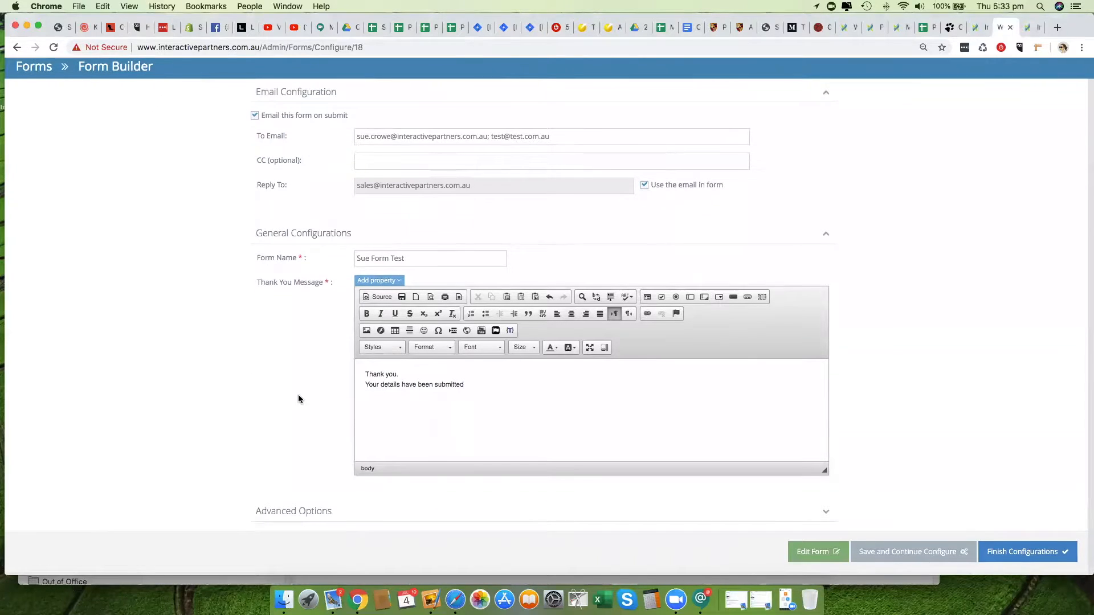
left_click(413, 399)
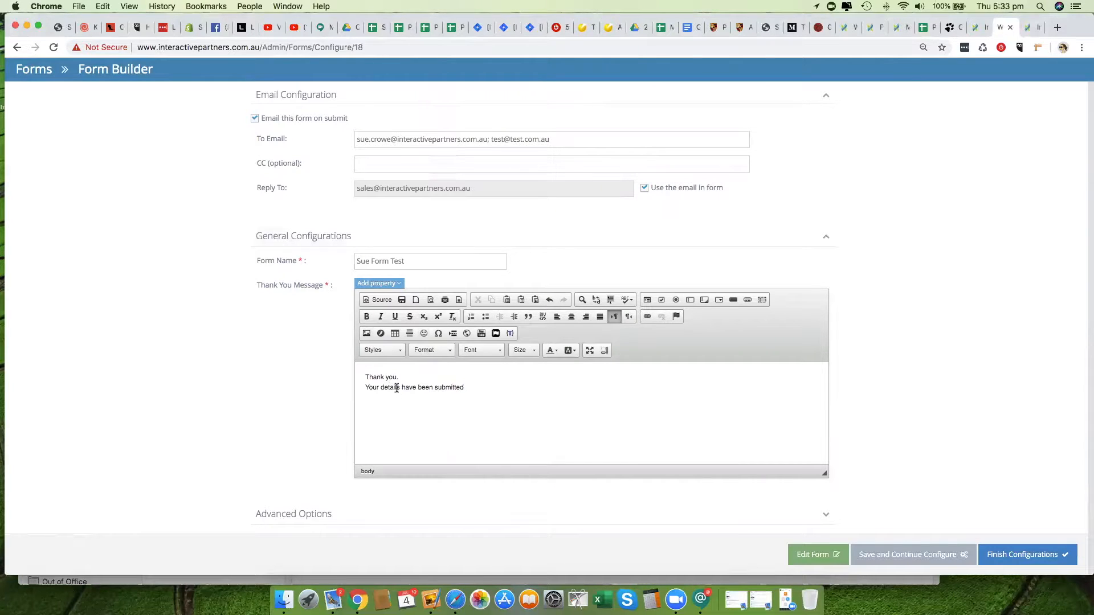
left_click(825, 514)
scroll(901, 489, "down", 3)
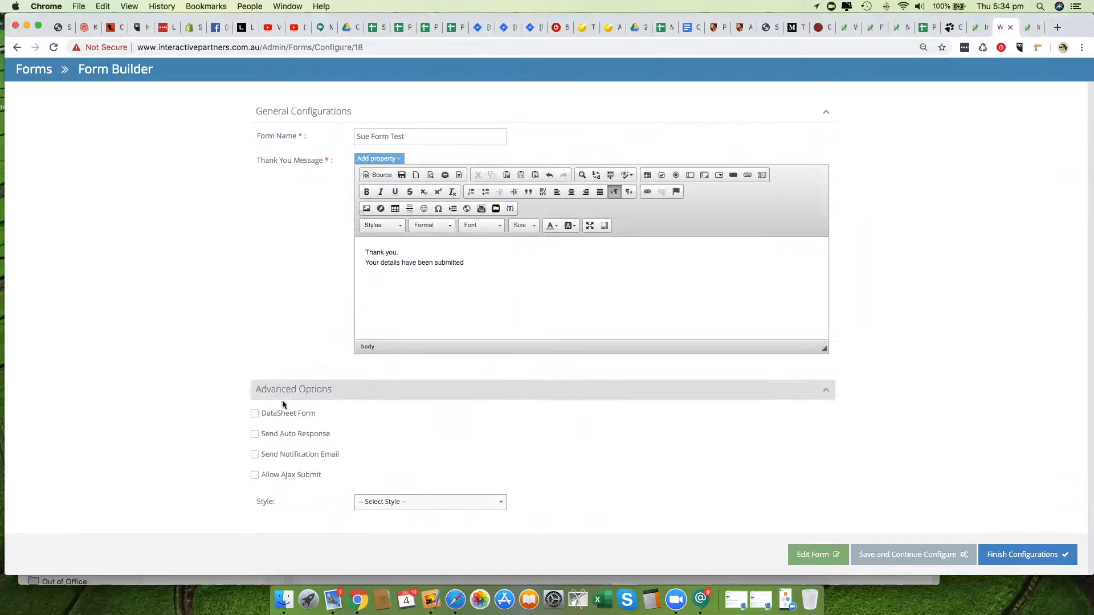
Step: Allow Ajax submit for the form while keeping the notification email off, and finish the form's configuration
left_click(254, 454)
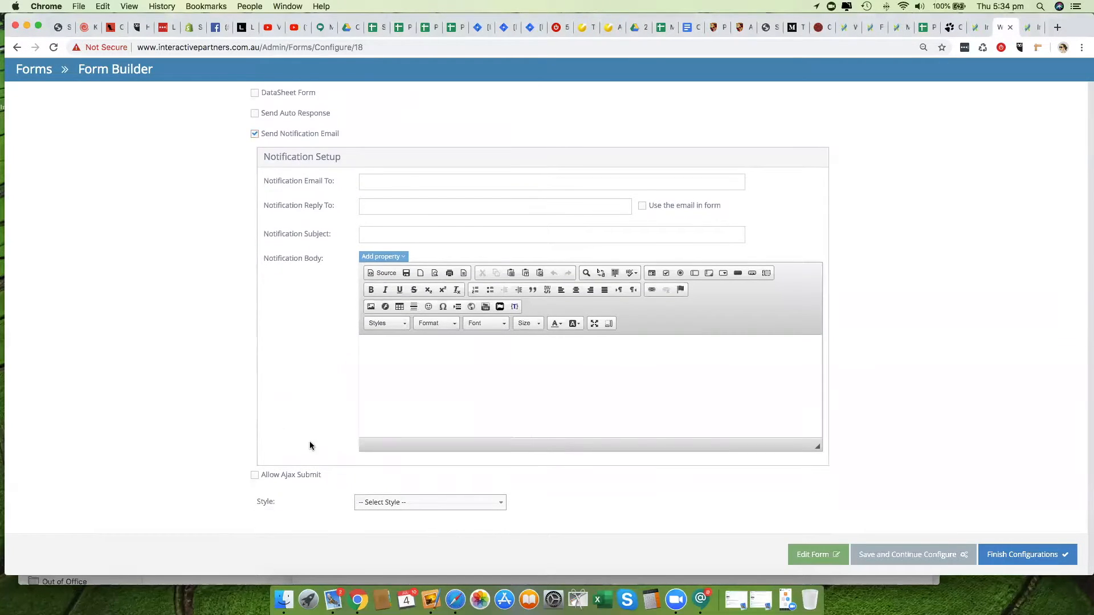
left_click(254, 134)
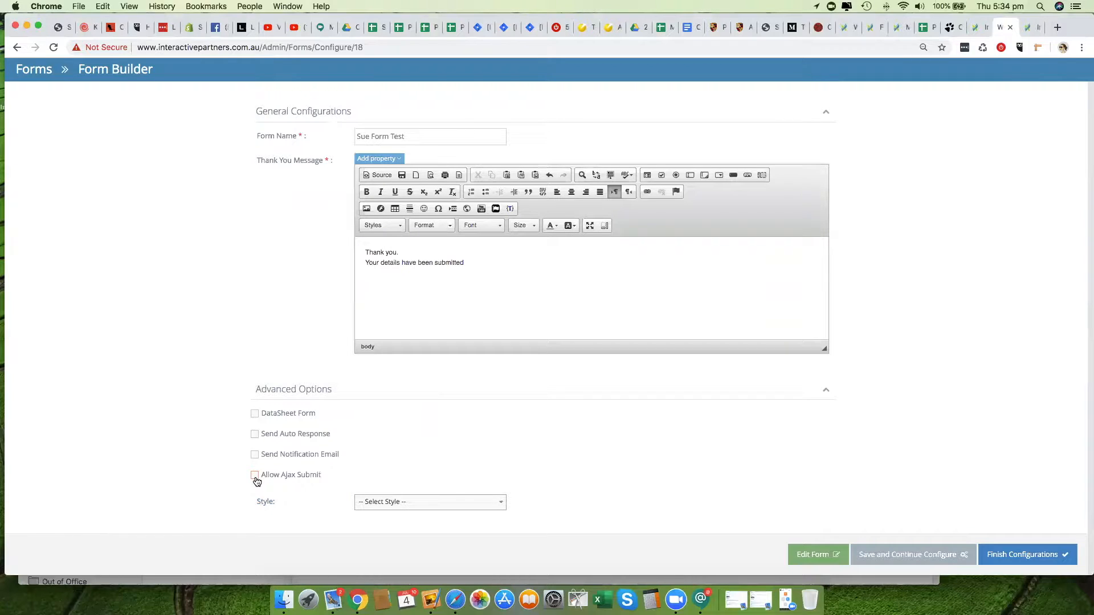
left_click(255, 475)
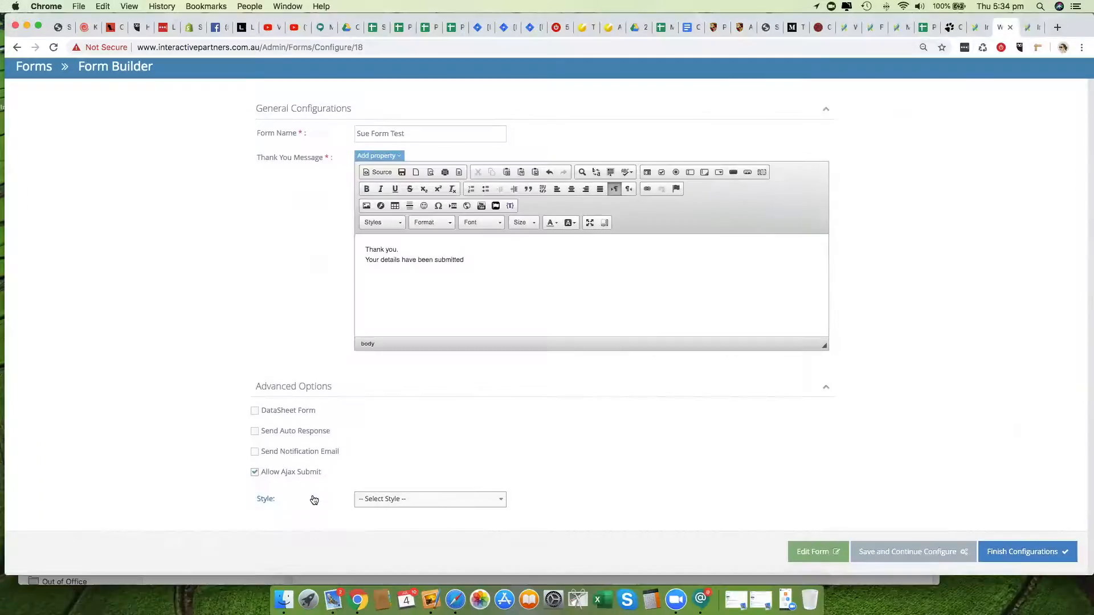
scroll(463, 454, "up", 4)
scroll(463, 454, "down", 2)
scroll(462, 453, "down", 2)
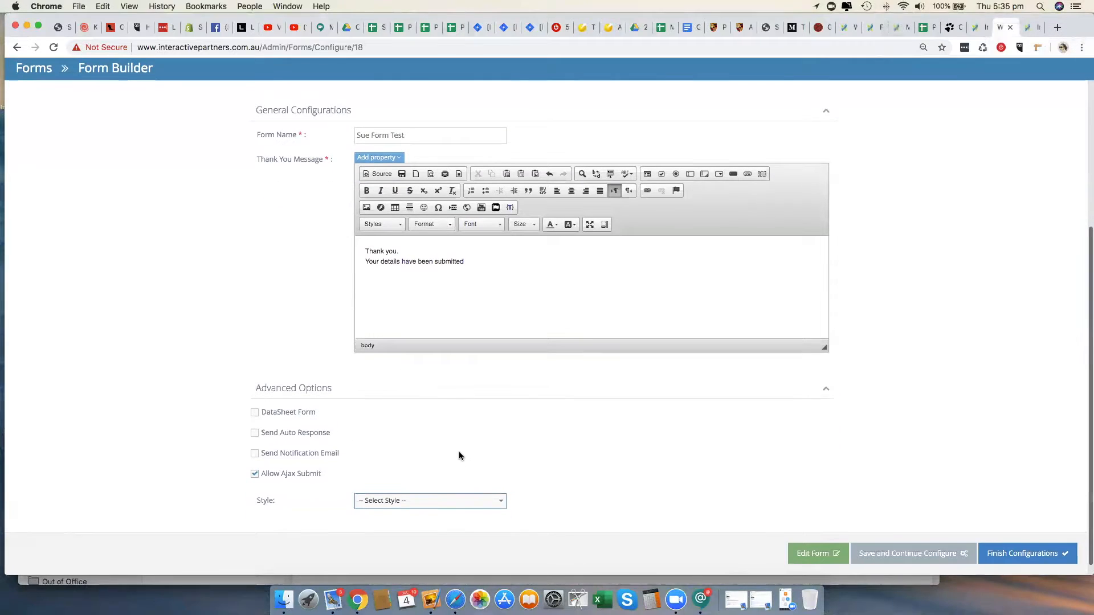
left_click(1024, 561)
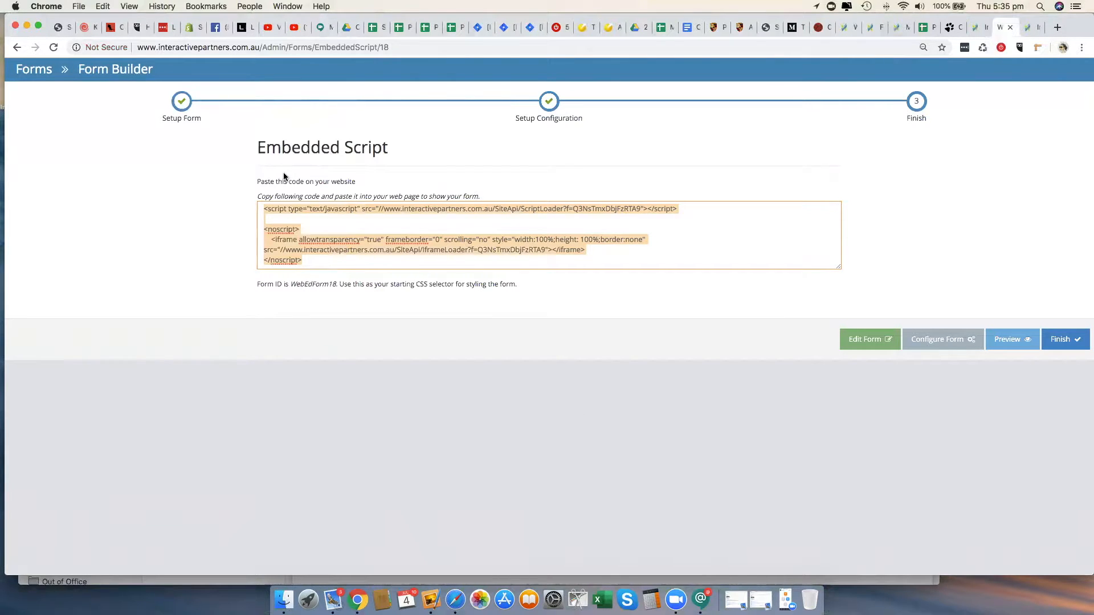
left_click(1068, 340)
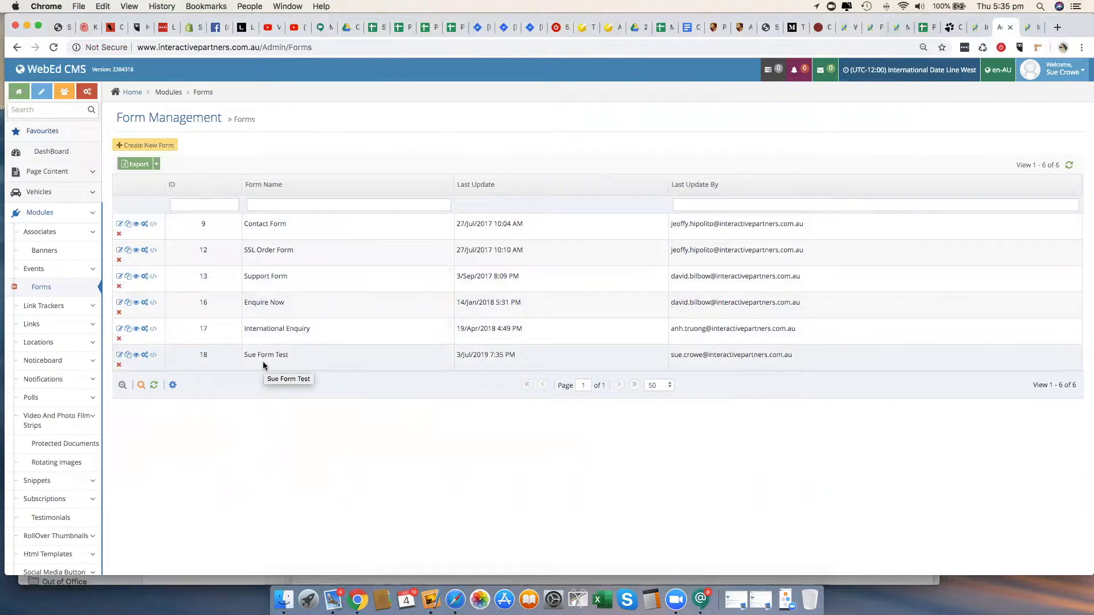
Step: Copy the new test form, replacing the copy suffix in its name with "Two"
left_click(129, 356)
left_click_drag(453, 311, 403, 311)
key("BackSpace")
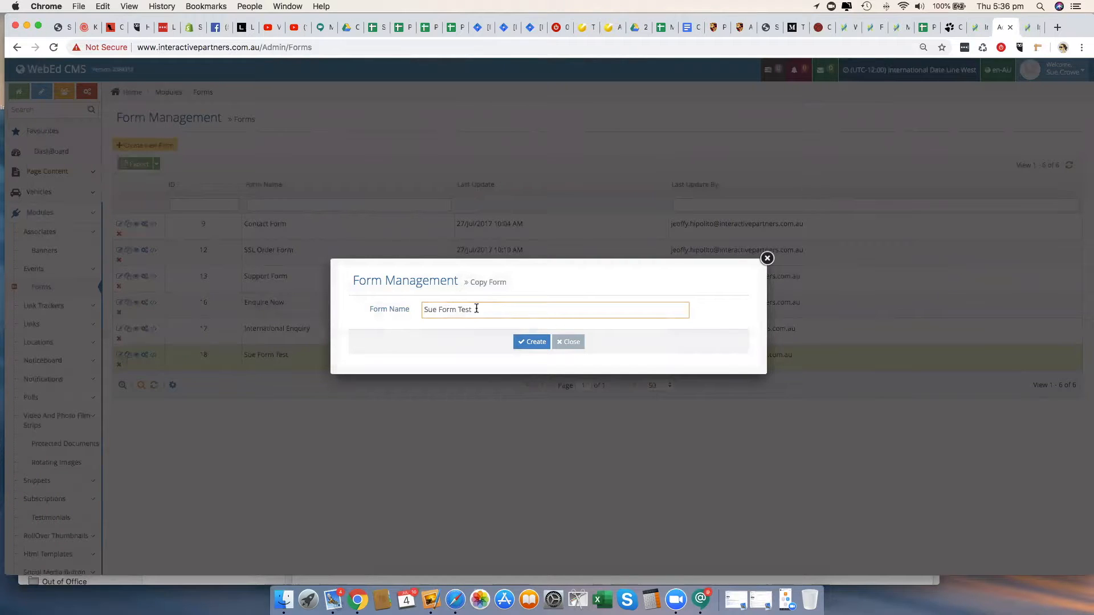
left_click(534, 343)
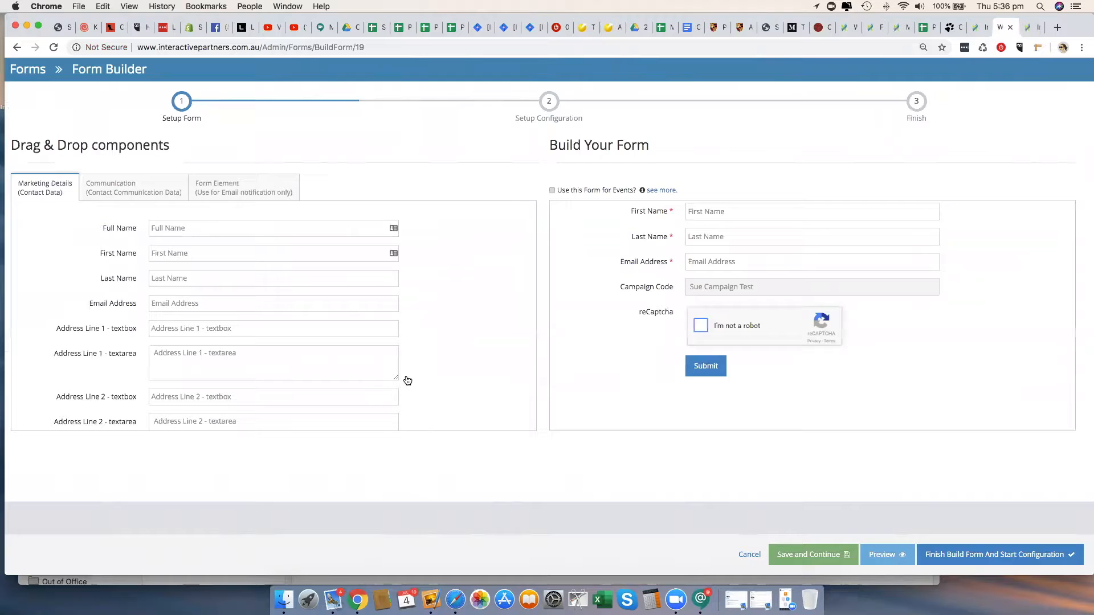
Step: Add "Two" to the end of the copied form's hidden Campaign Code value, and finish the form's setup
left_click(665, 288)
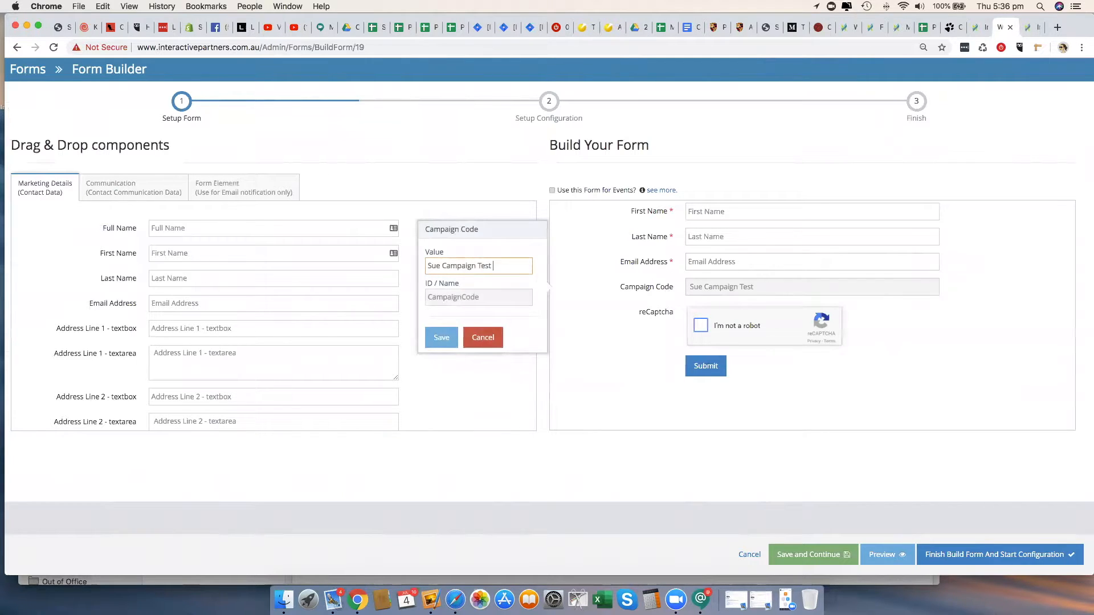
type("Two")
key("Return")
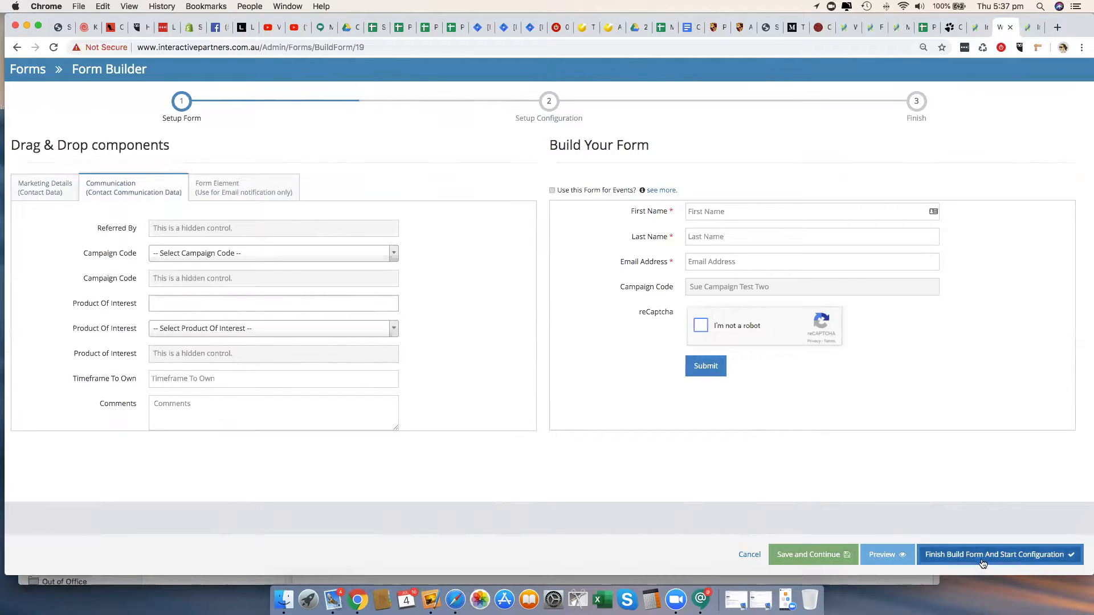
left_click(839, 552)
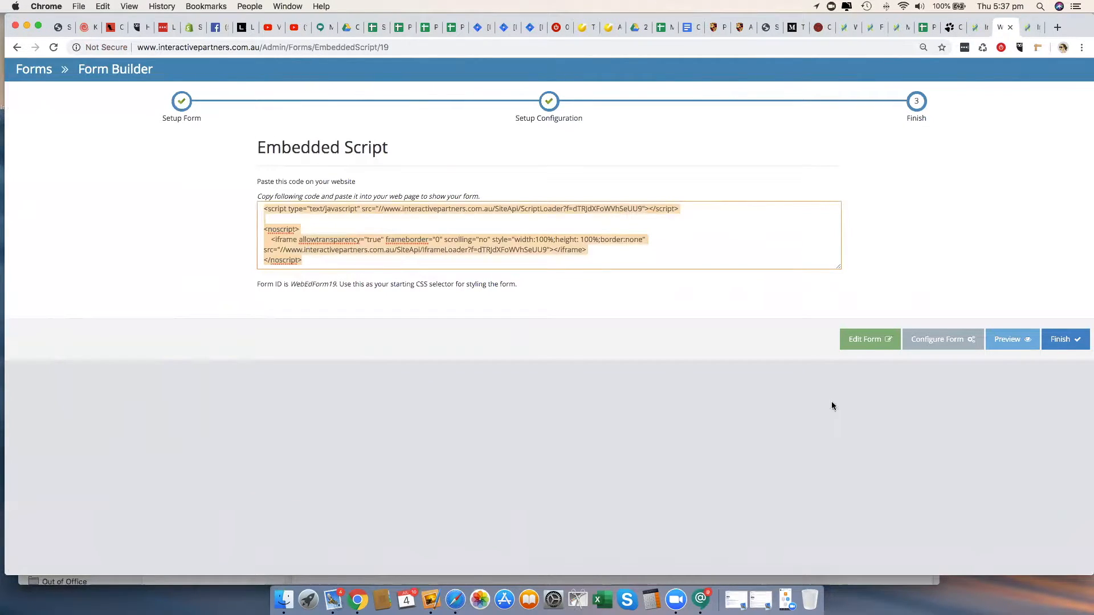
left_click(1064, 339)
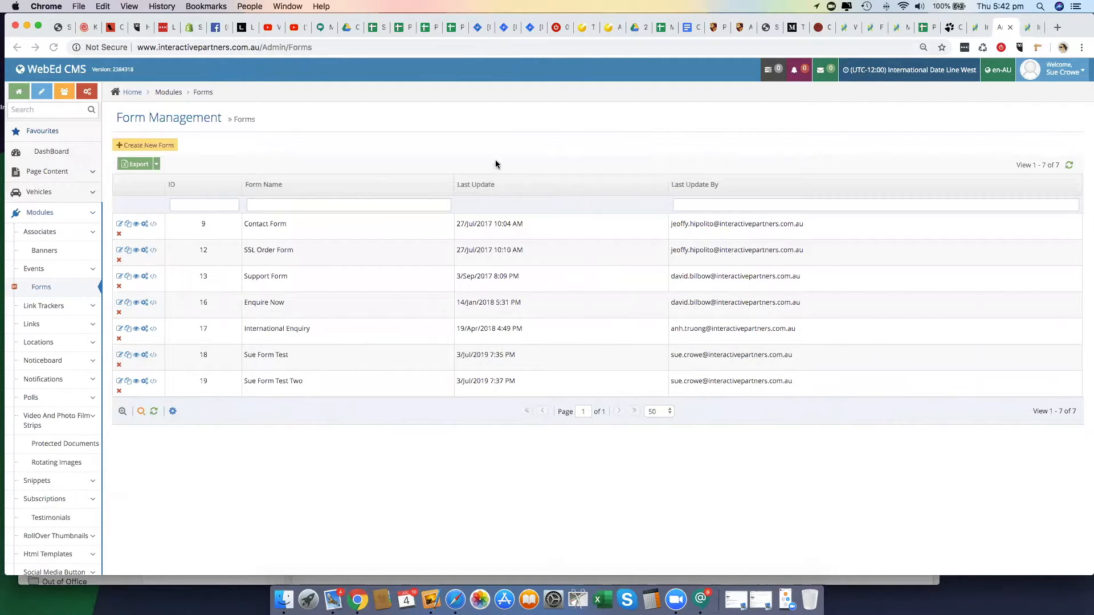
Step: Go from the CMS to the website's site map and open Testpage for editing
left_click(19, 97)
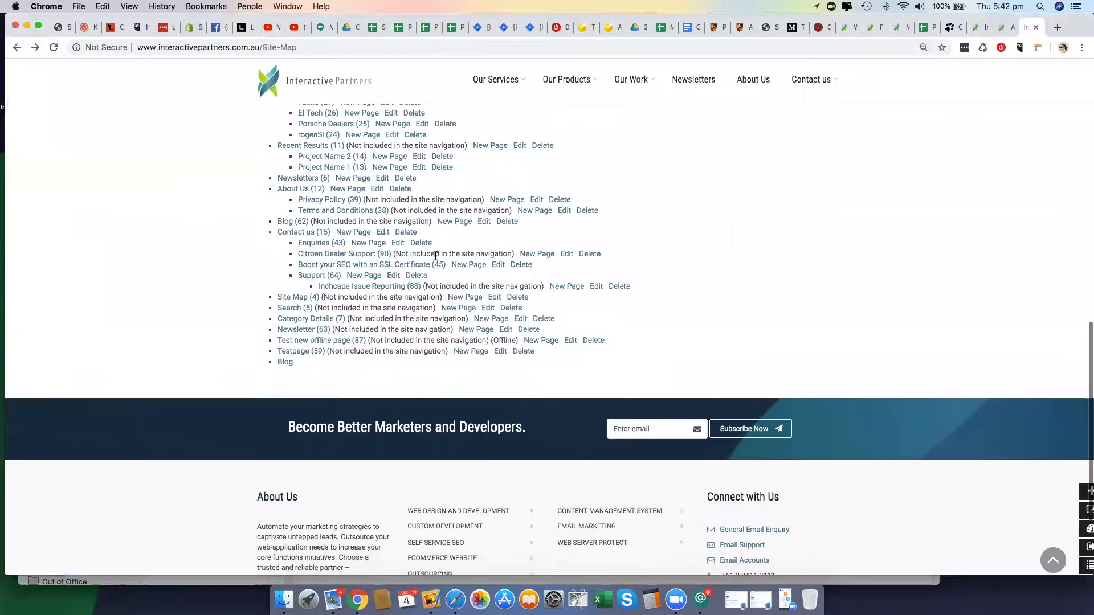
scroll(435, 256, "up", 5)
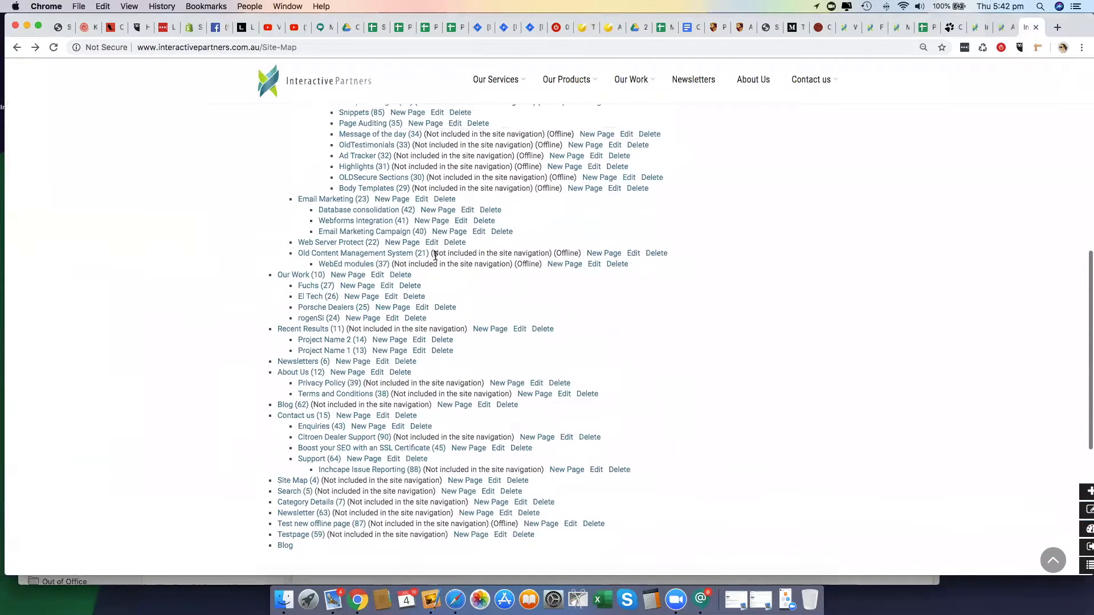
scroll(435, 256, "down", 3)
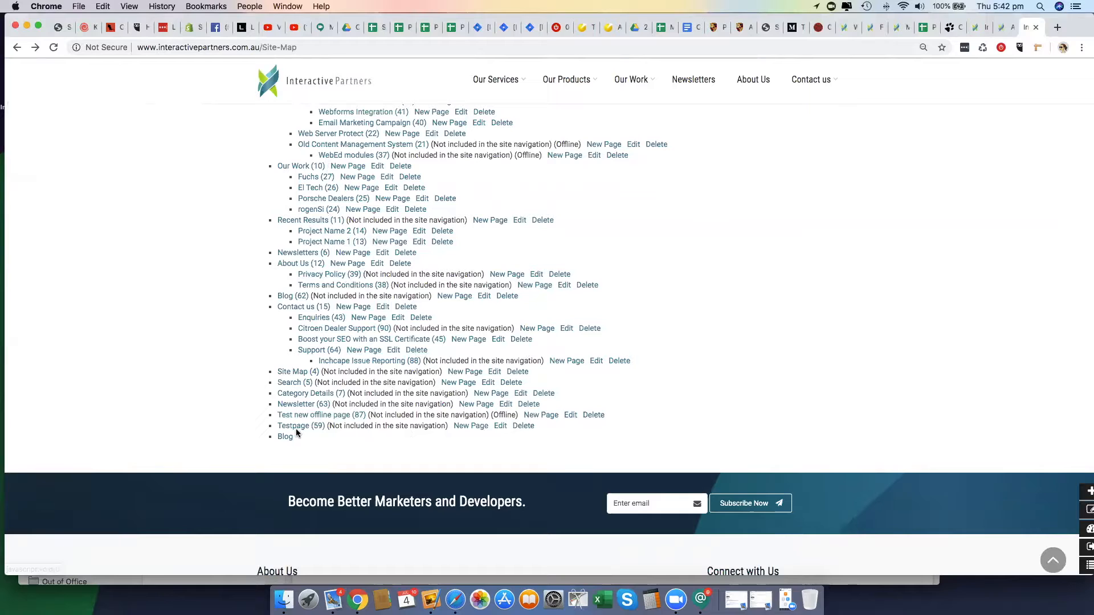
left_click(501, 427)
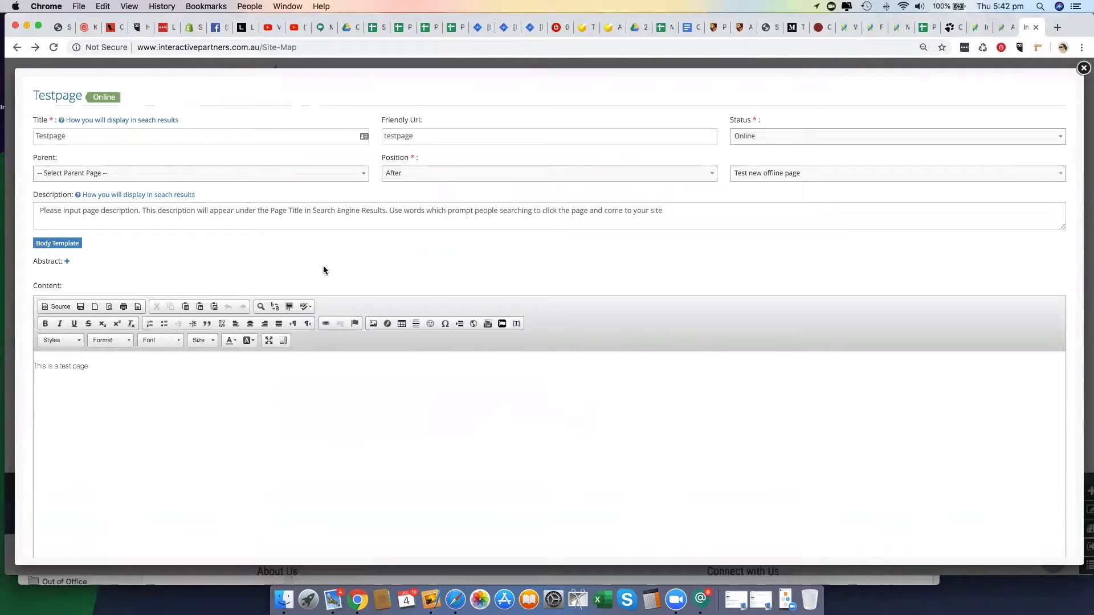
Step: Add a curly bracket on a new line below the Testpage text, searching for "form" and choosing Web Form
left_click(102, 366)
left_click(517, 325)
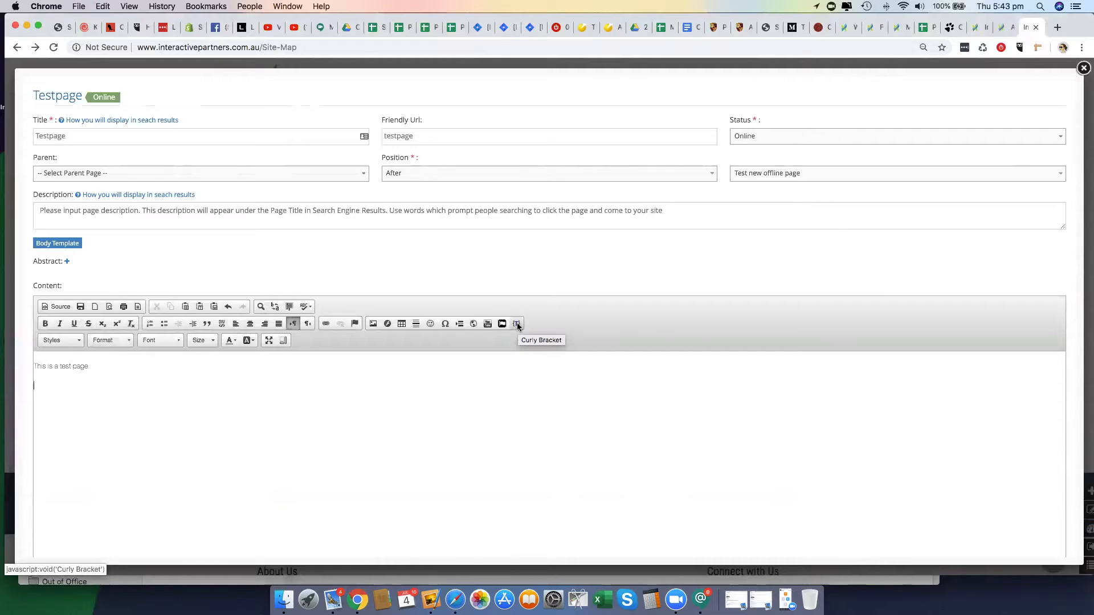
left_click(517, 325)
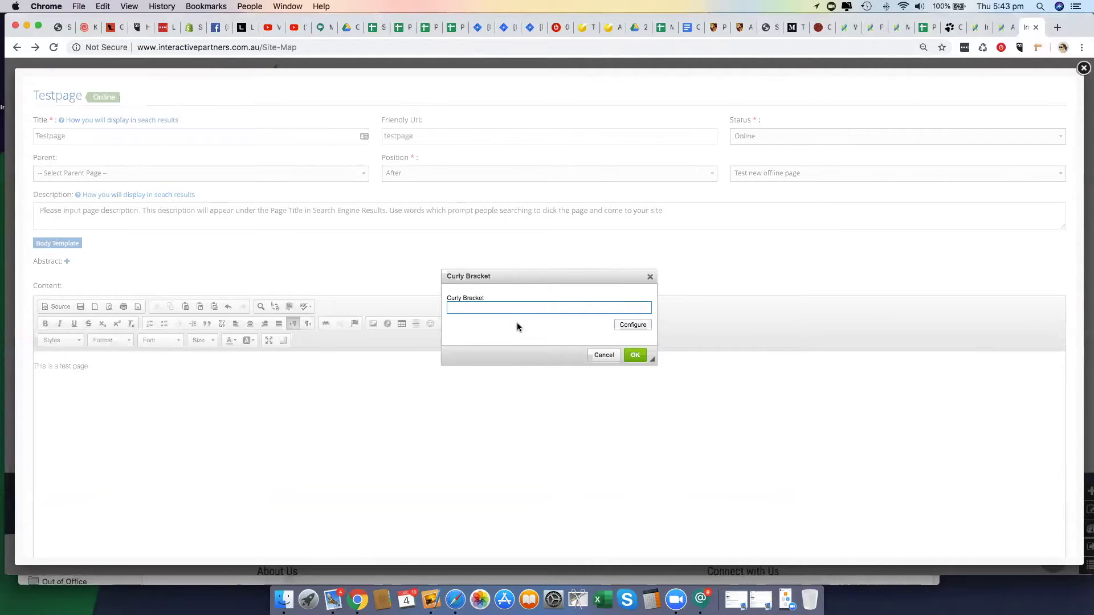
left_click(634, 327)
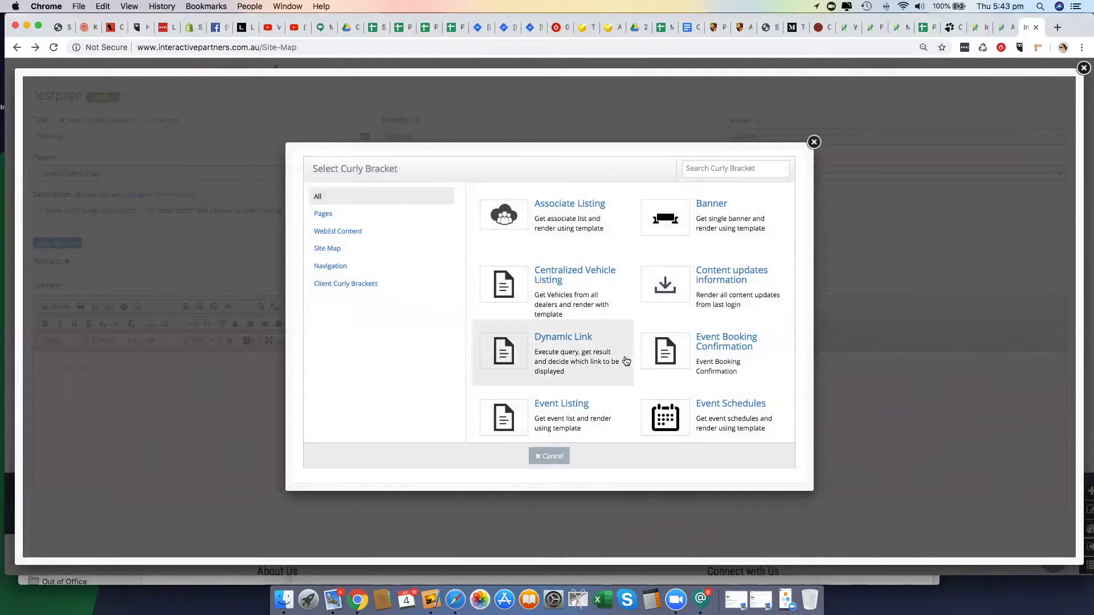
left_click(699, 169)
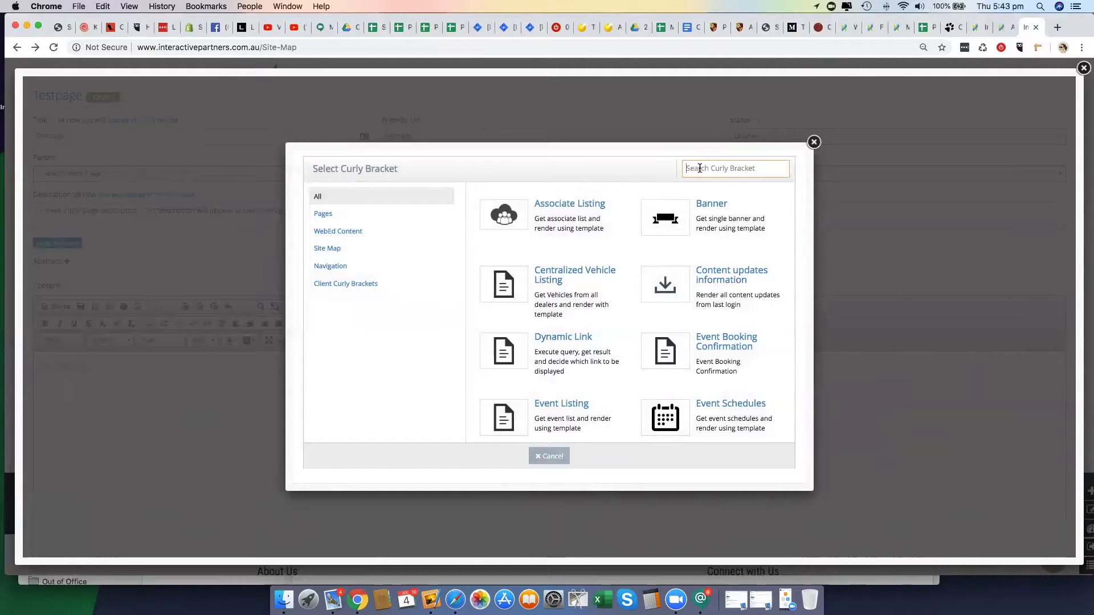
type("form")
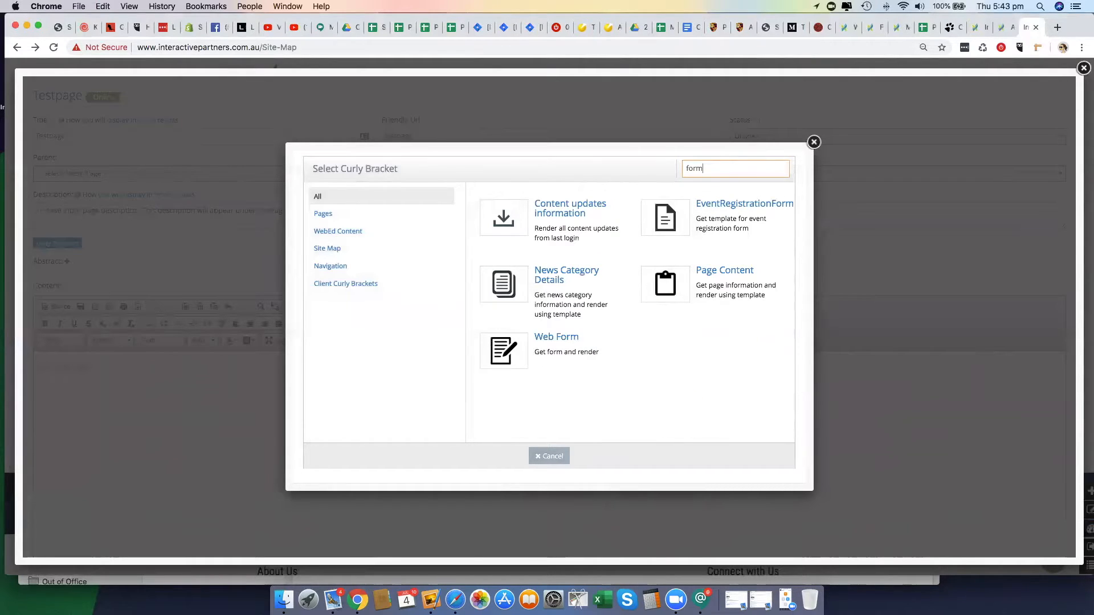
left_click(549, 343)
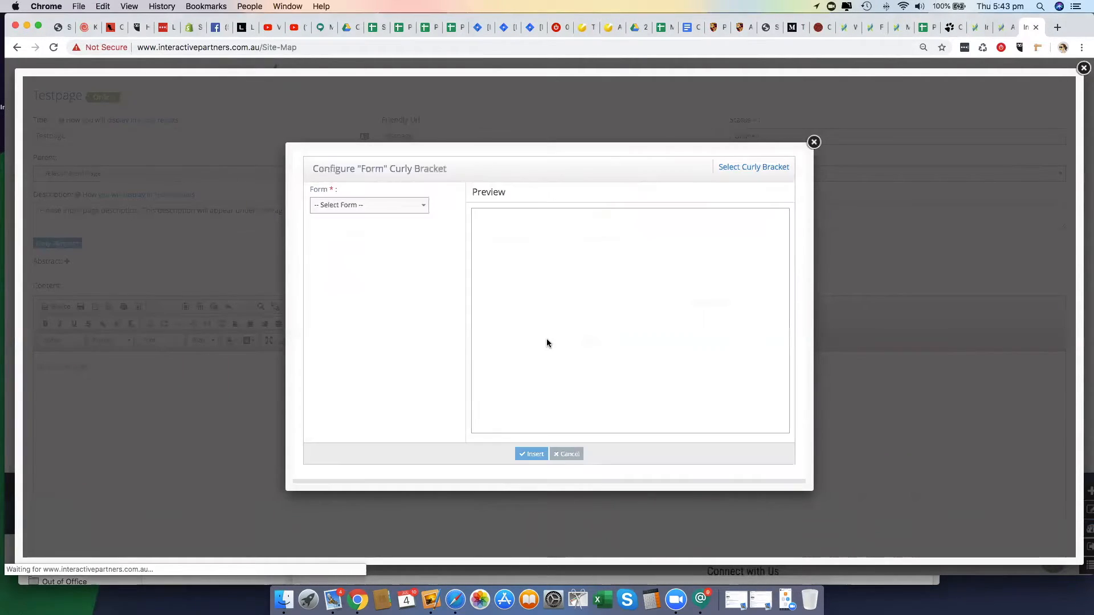
Step: Select the original test form for the curly bracket and insert it into the page content as {Form_18}
left_click(424, 207)
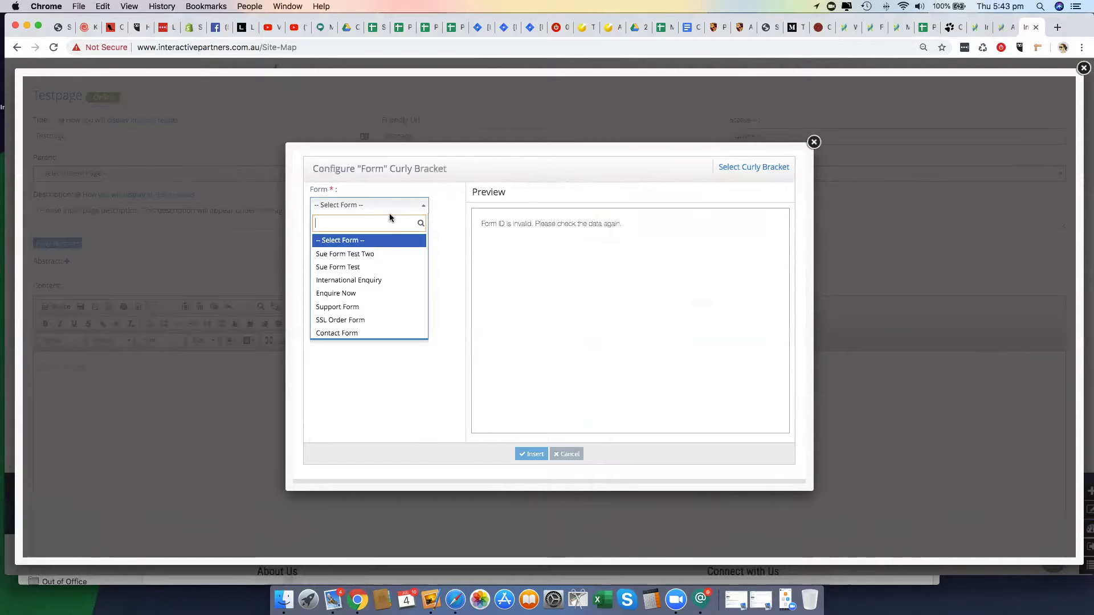
left_click(338, 263)
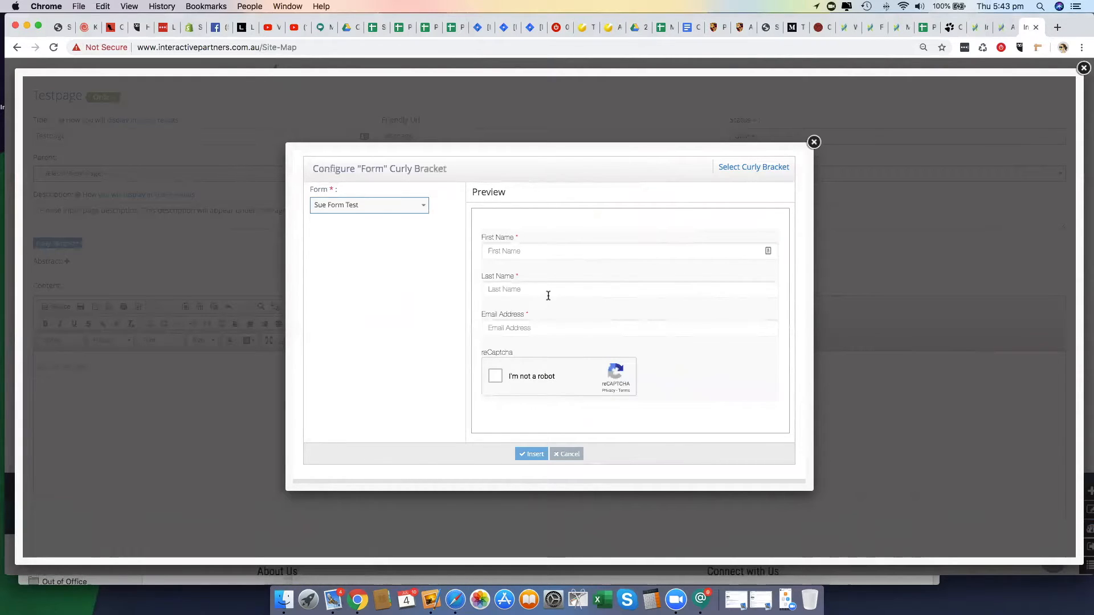
left_click(534, 455)
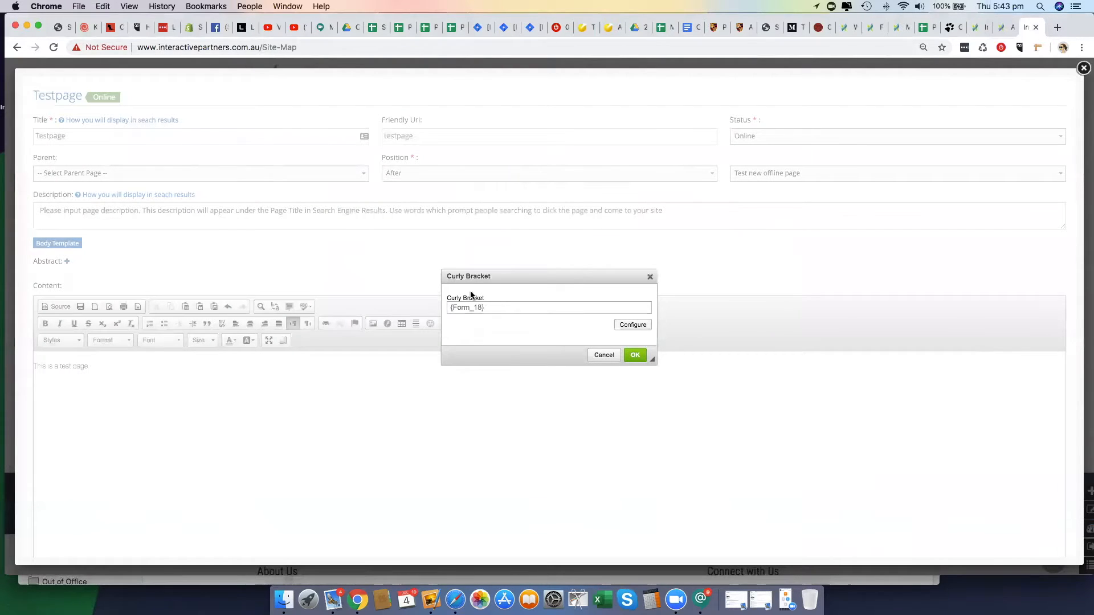
left_click(635, 355)
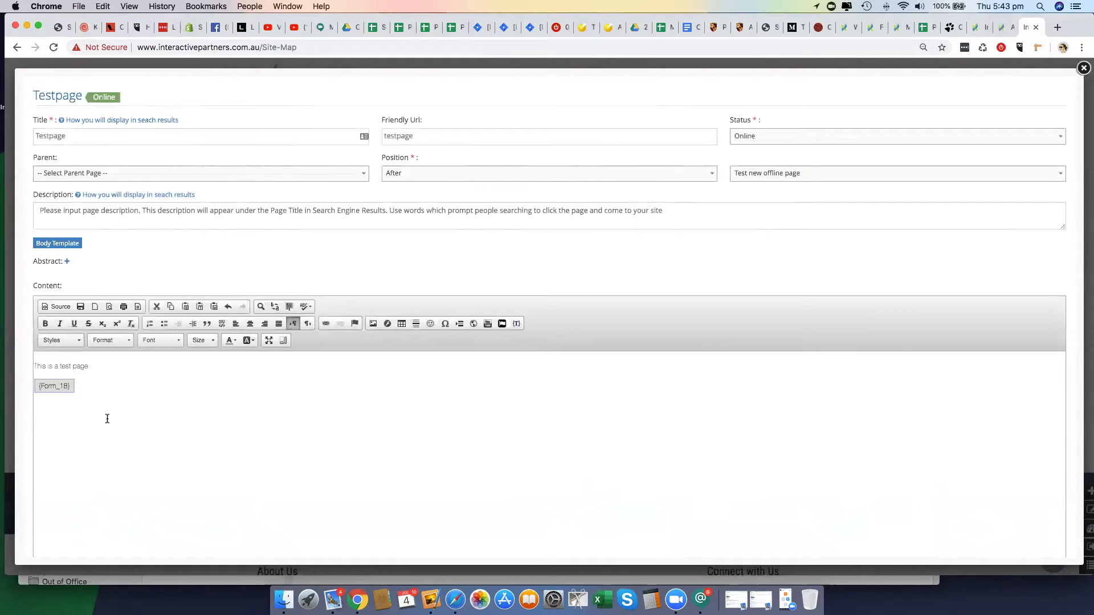
Step: Save the edited Testpage and close its editor
scroll(619, 452, "down", 5)
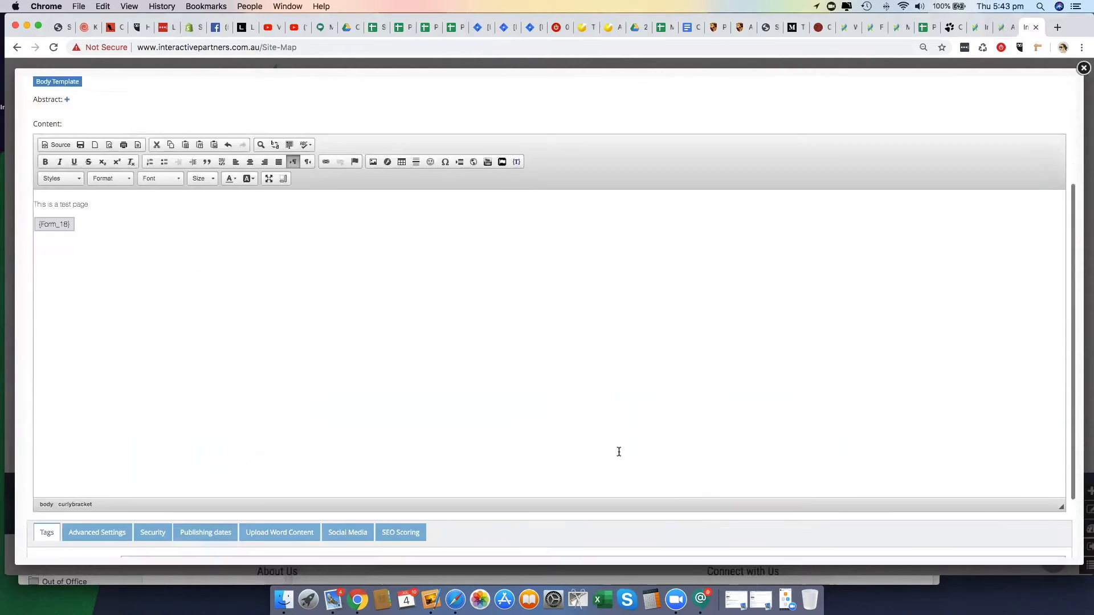
scroll(618, 452, "down", 1)
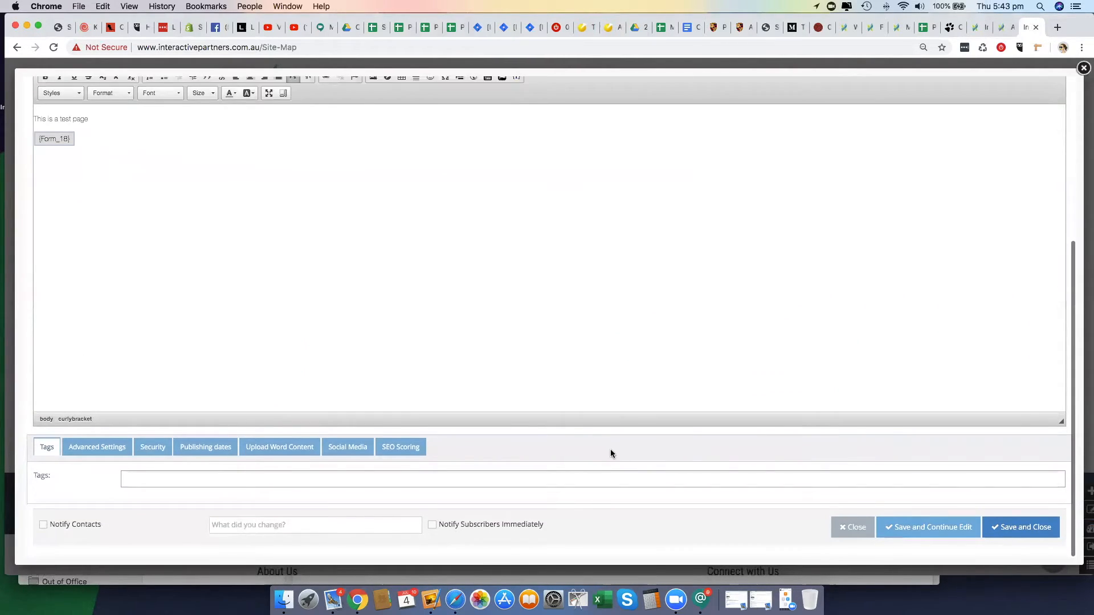
left_click(1028, 533)
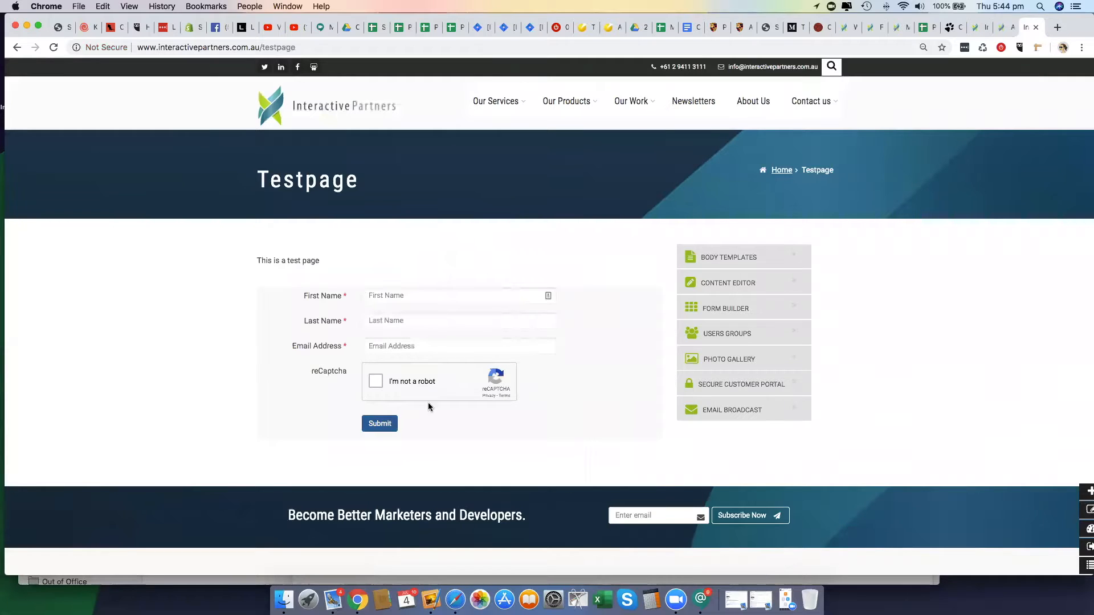
Step: Fill in the embedded form on Testpage with the contact's first name, last name and email, and submit it
left_click(381, 295)
type("Sue")
left_click(380, 424)
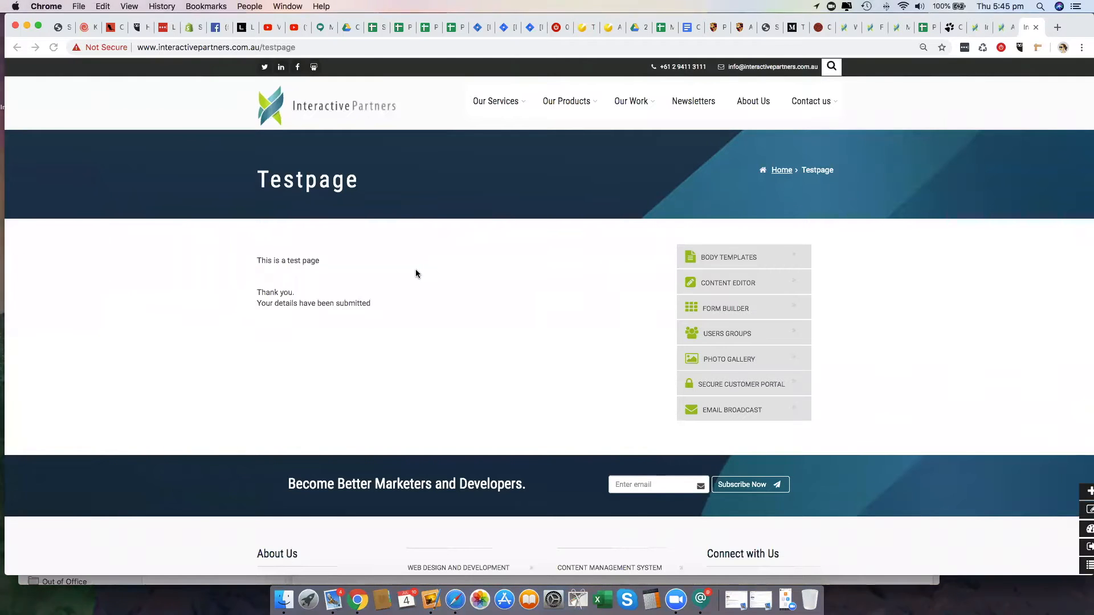
Step: Return to the CMS admin, search its navigation for "contact" and open the contact listing with the advanced search options
left_click(1007, 28)
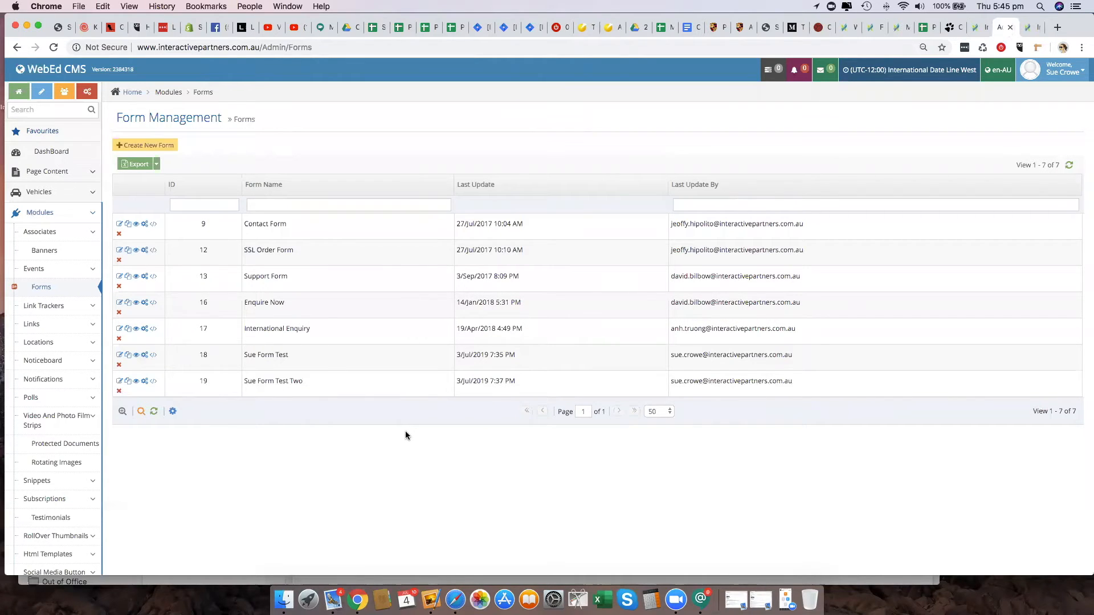
left_click(35, 109)
type("contact")
left_click(44, 132)
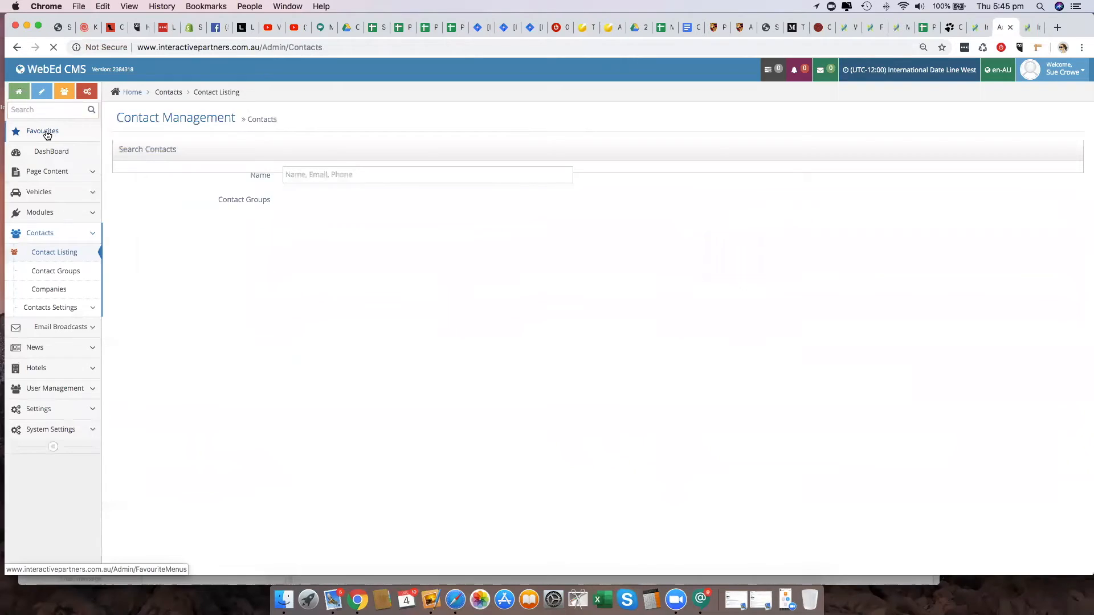
scroll(271, 546, "down", 3)
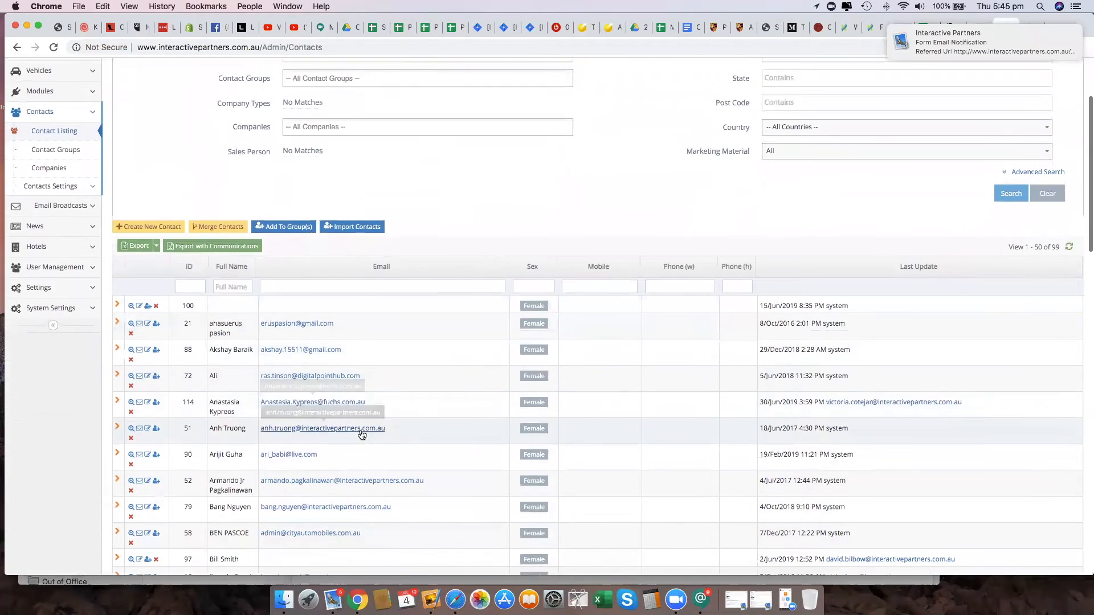
scroll(408, 405, "up", 3)
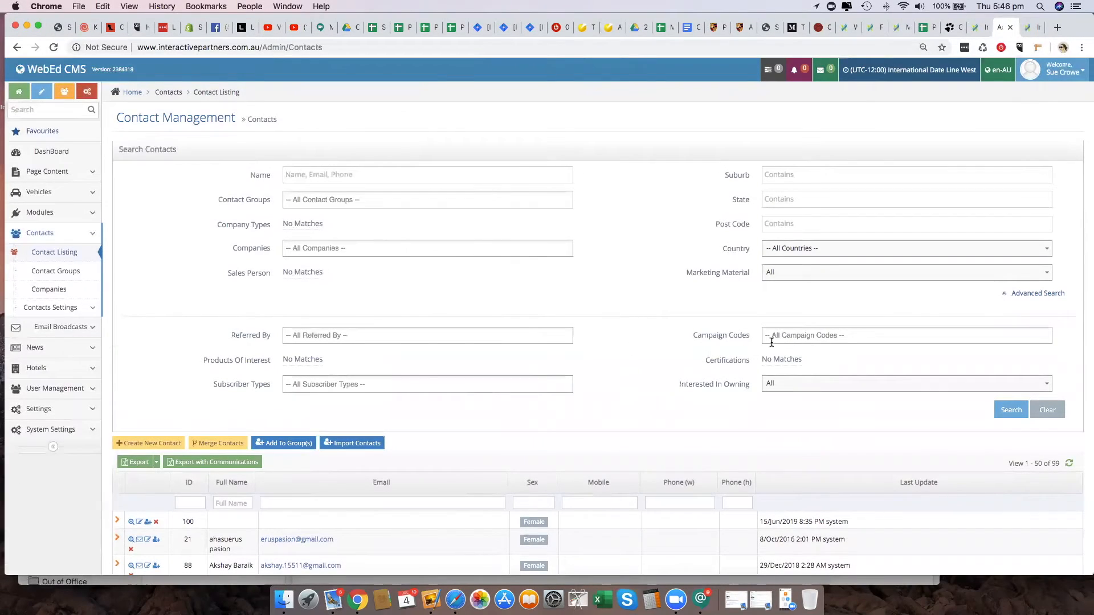
Step: Search the contacts by the campaign code used in the original test form
left_click(775, 336)
left_click(381, 333)
left_click(782, 336)
left_click(790, 354)
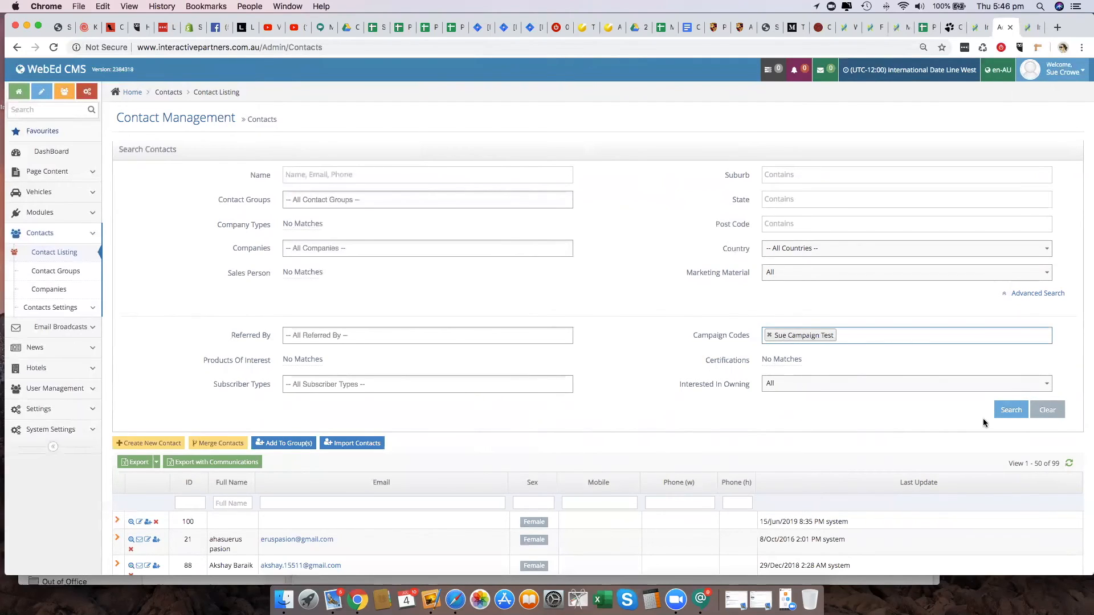
left_click(1006, 411)
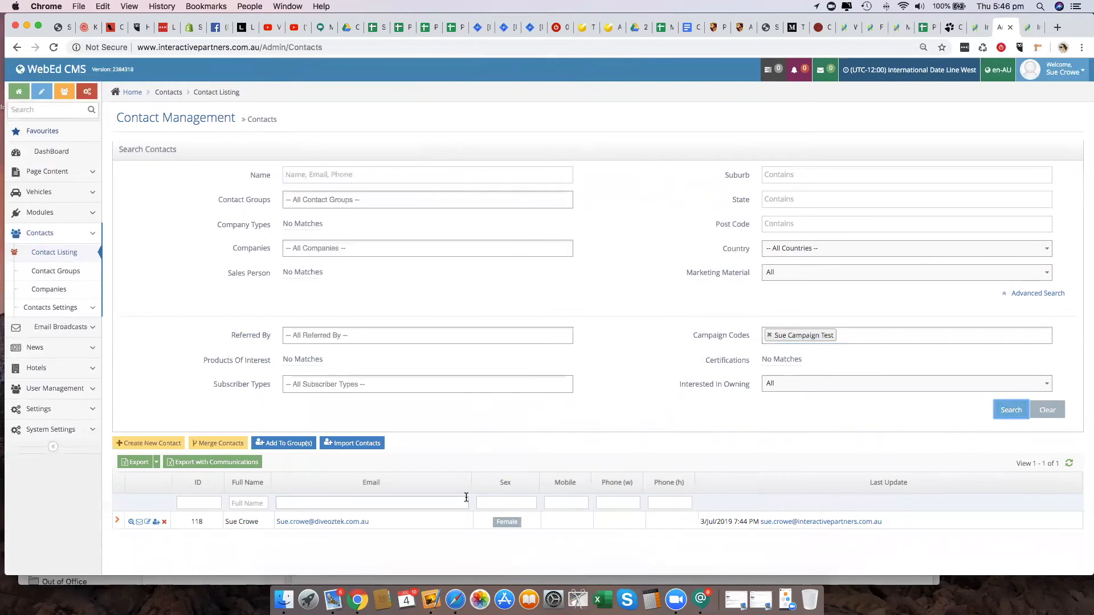
scroll(278, 473, "down", 2)
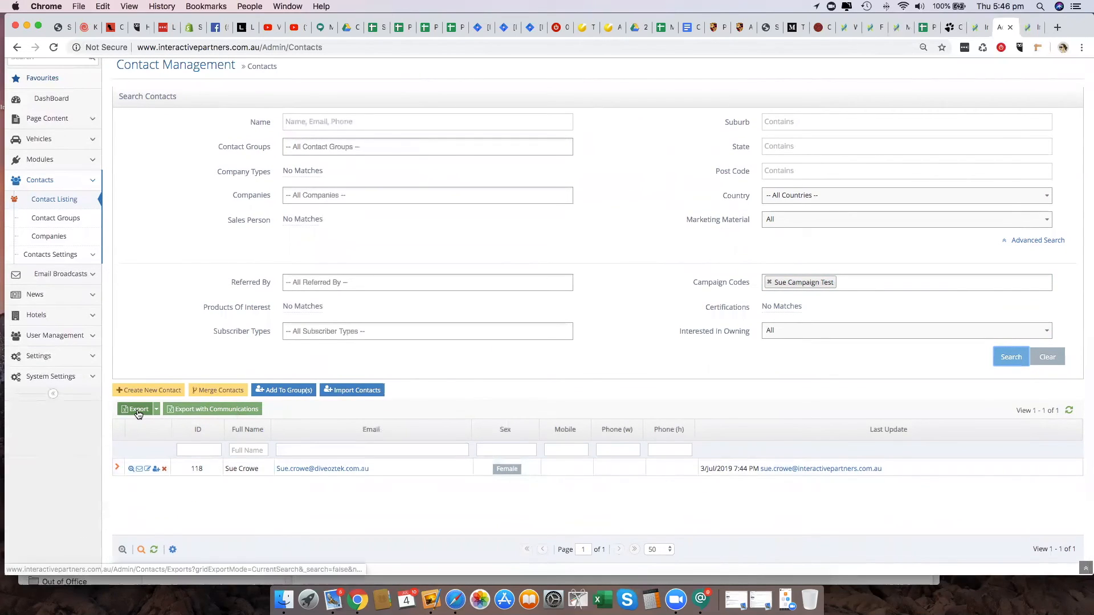